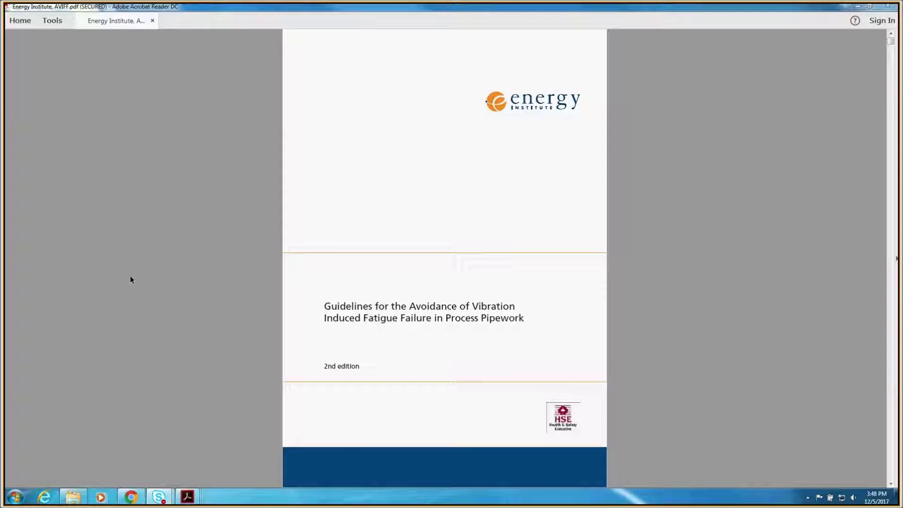
Review the Figure D-1, Figure D-2, Figure from D-5 and Table D-1 reference PDFs, then minimize their window.
mouse_move(188, 496)
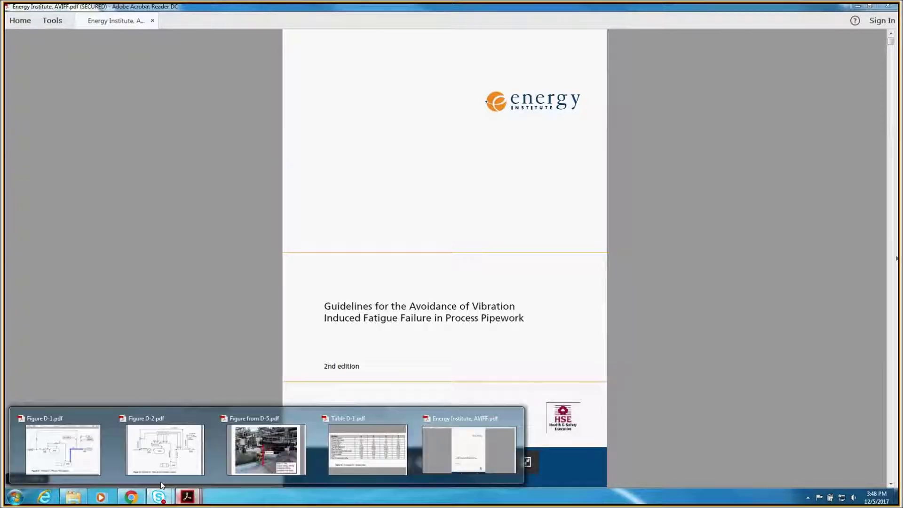
left_click(80, 444)
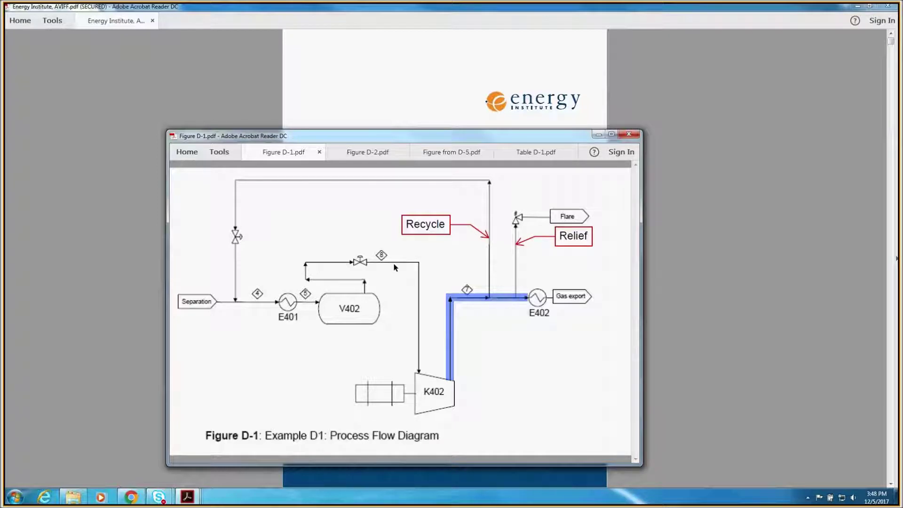
left_click(352, 158)
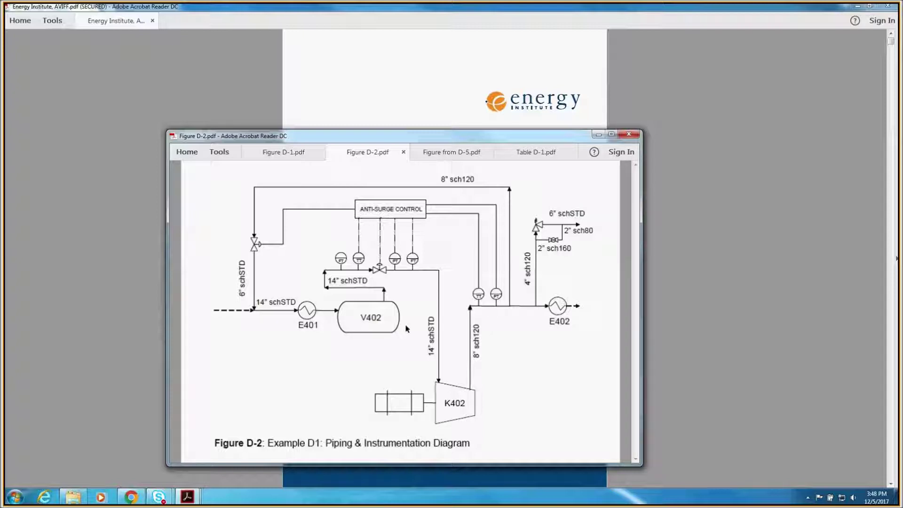
left_click(444, 154)
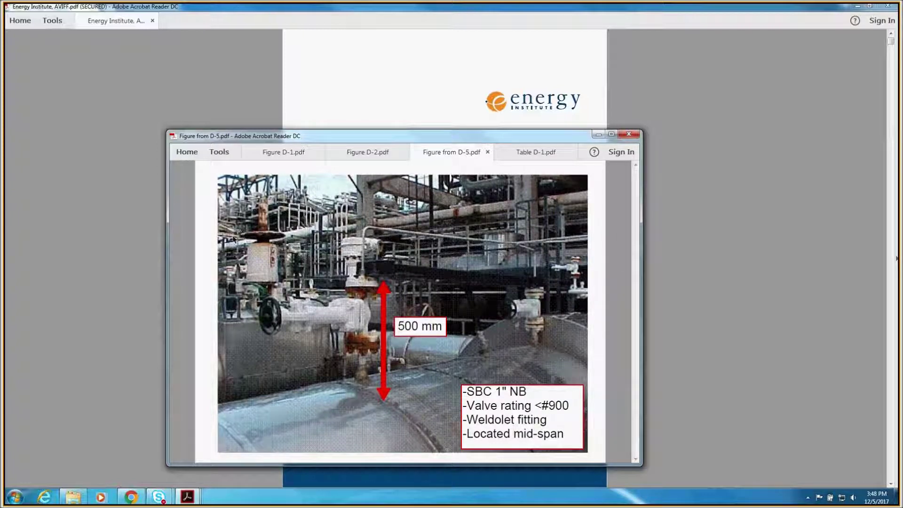
left_click(533, 157)
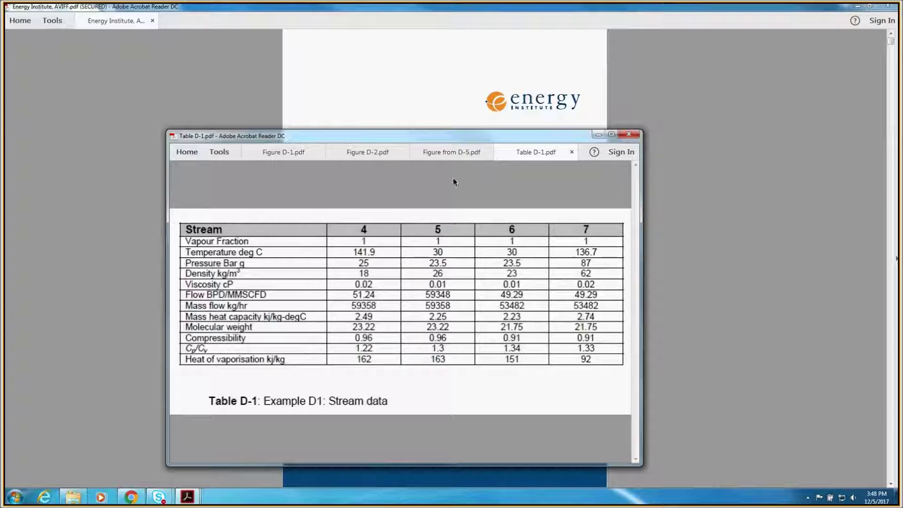
left_click(597, 136)
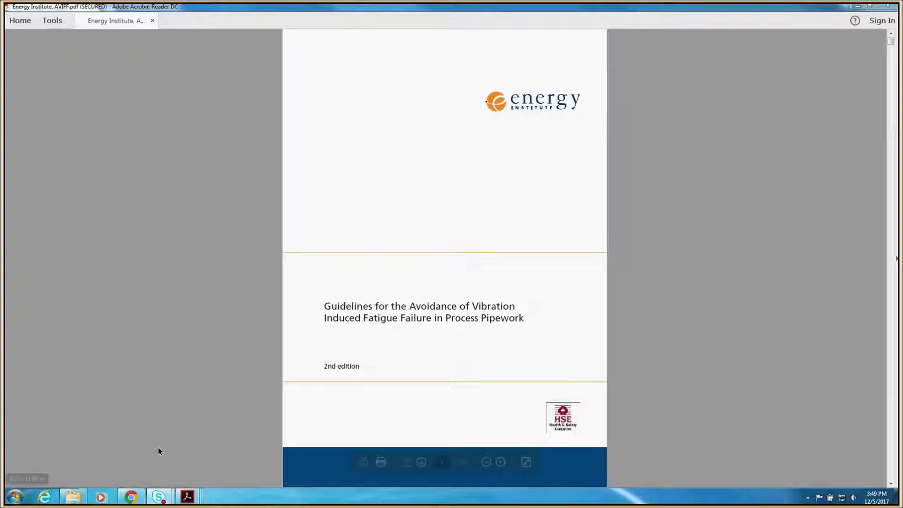
Switch to Veridian in Chrome and save the project with the name "Worked Examples" and description "Energy Institute Appendix D".
left_click(136, 498)
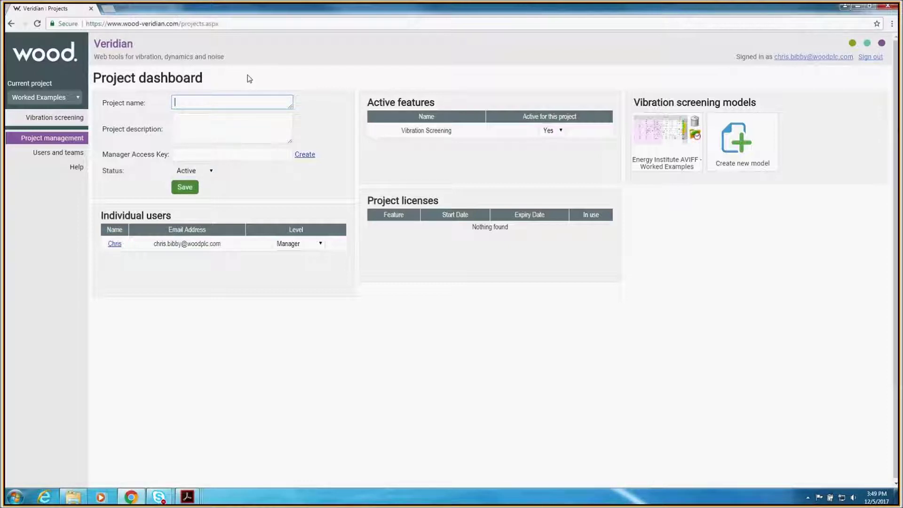
type("Worked Examples")
key("Tab")
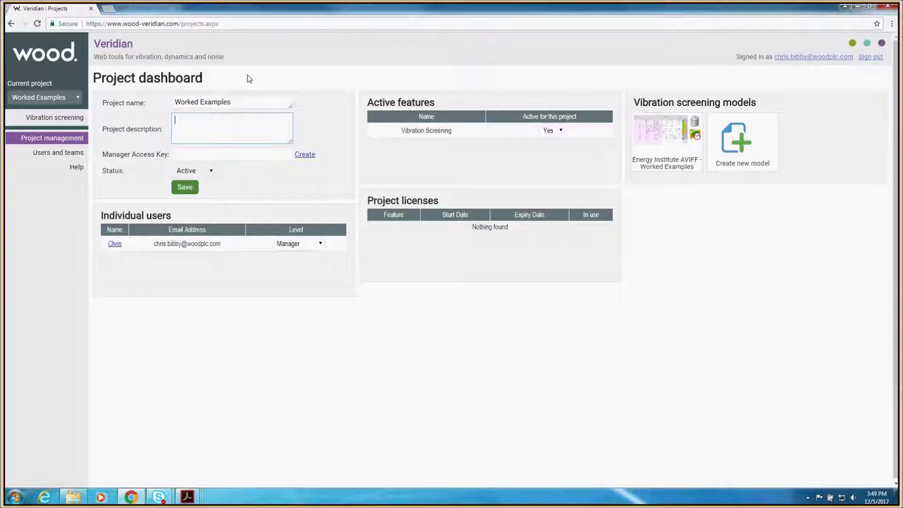
type("Energy Institute Appendix D")
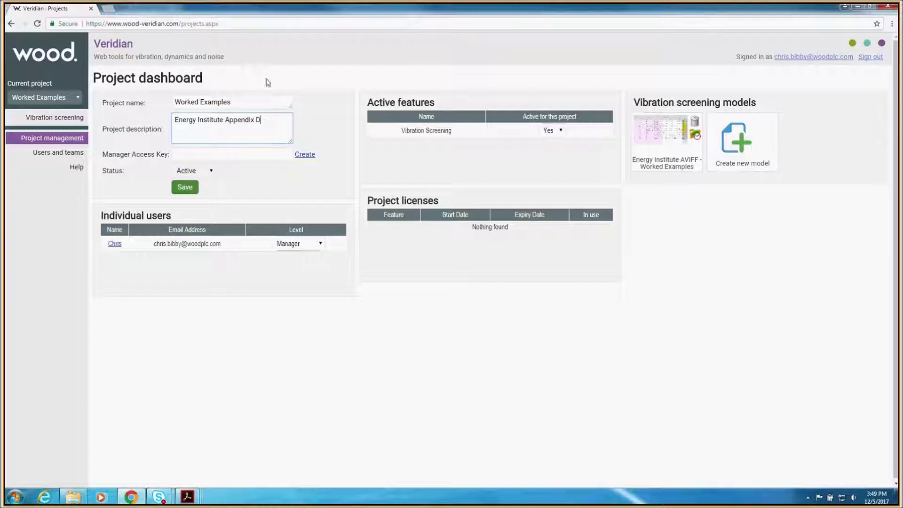
left_click(181, 188)
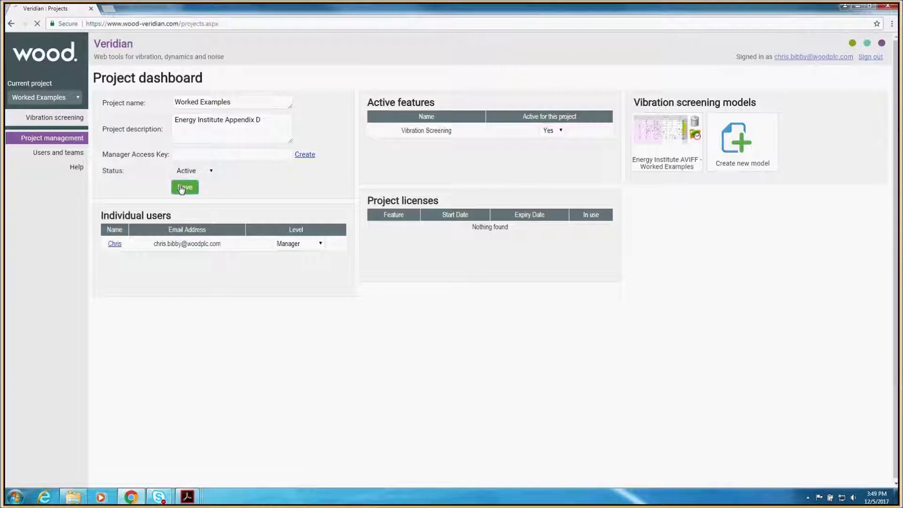
Create a new vibration screening model titled "Compressor Discharge Piping (EI Example D1, D2, and D5)".
left_click(740, 166)
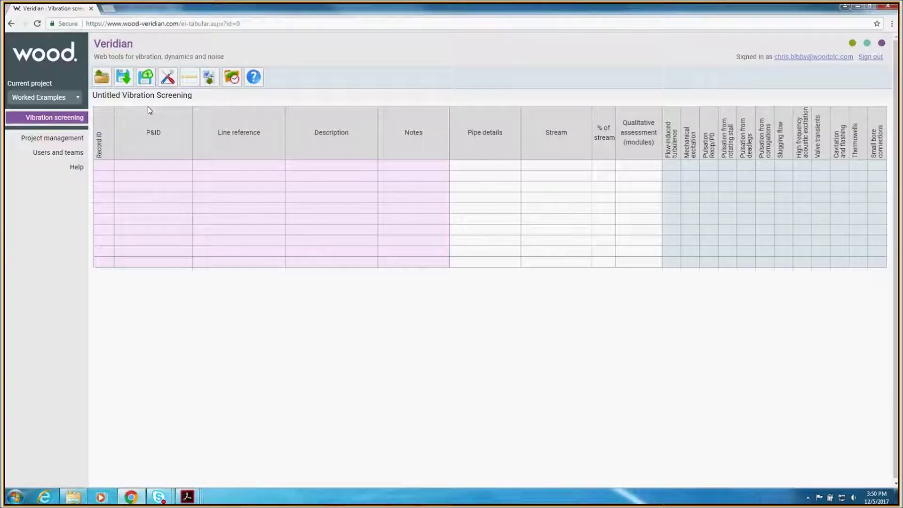
left_click_drag(192, 95, 83, 99)
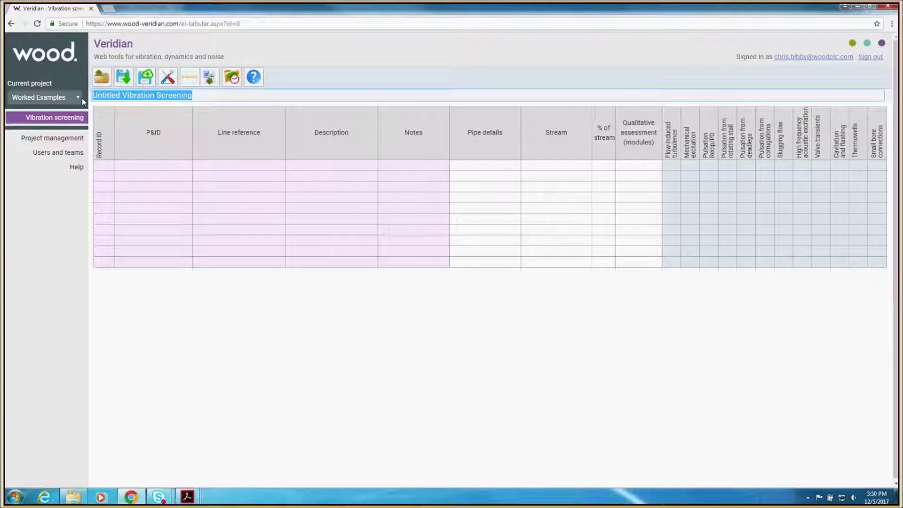
type("F")
key("BackSpace")
type("Compres")
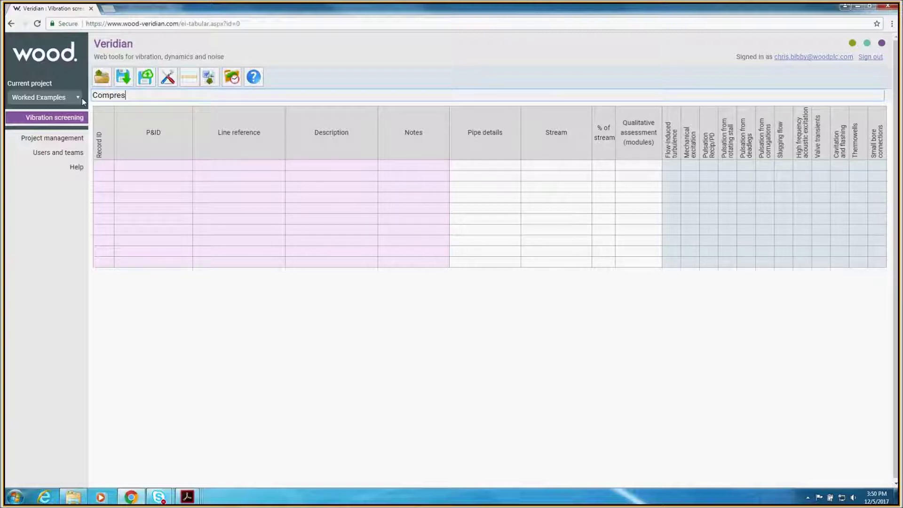
type("sor Discharge Piping (E")
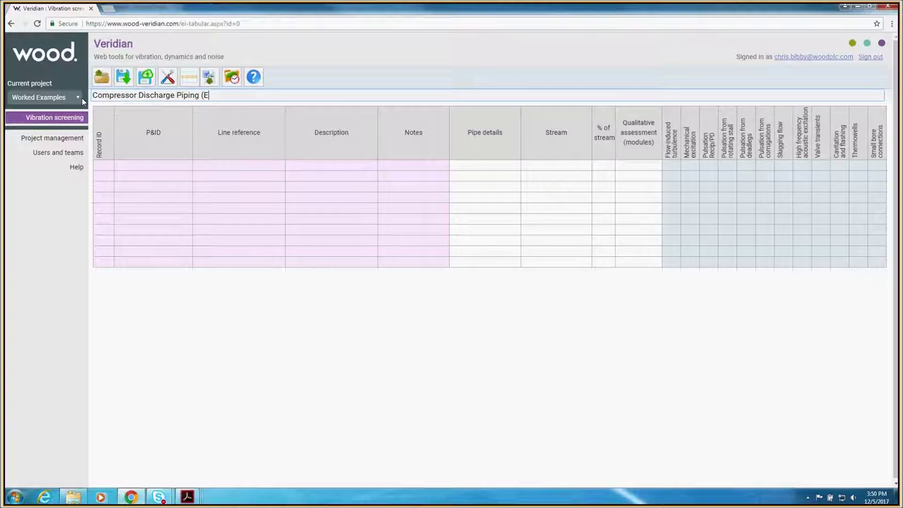
type("I Example D1, D2, and D")
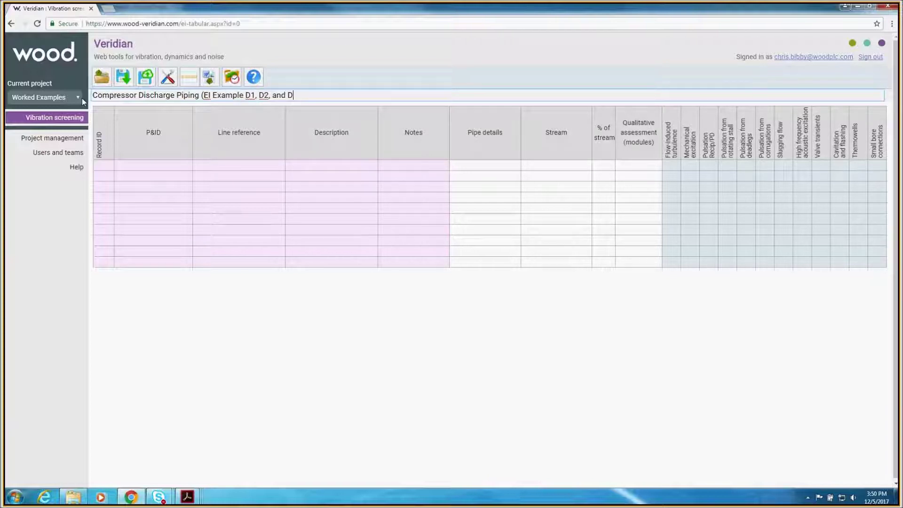
type("5)")
Exclude pulsation from reciprocating items, pulsation from corrugated pipes, slug flow, and cavitation and flashing from the model's screening mechanisms.
left_click(165, 78)
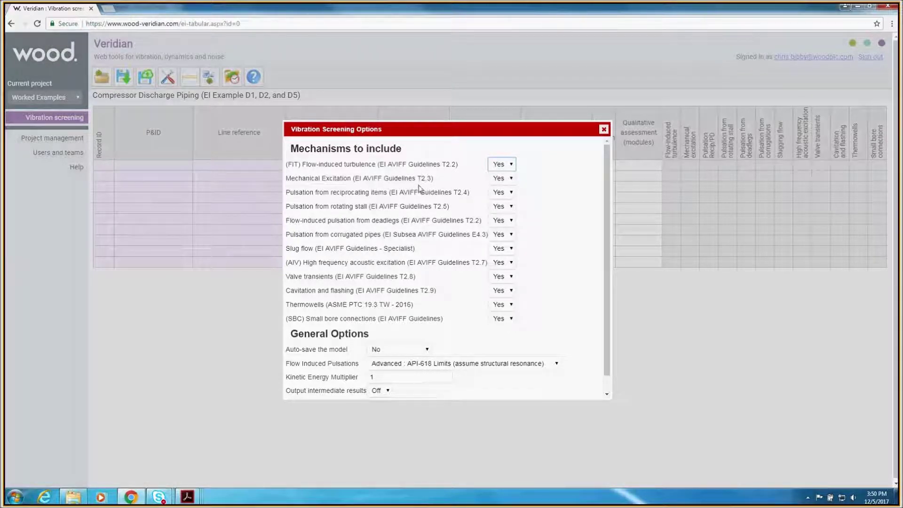
left_click(499, 193)
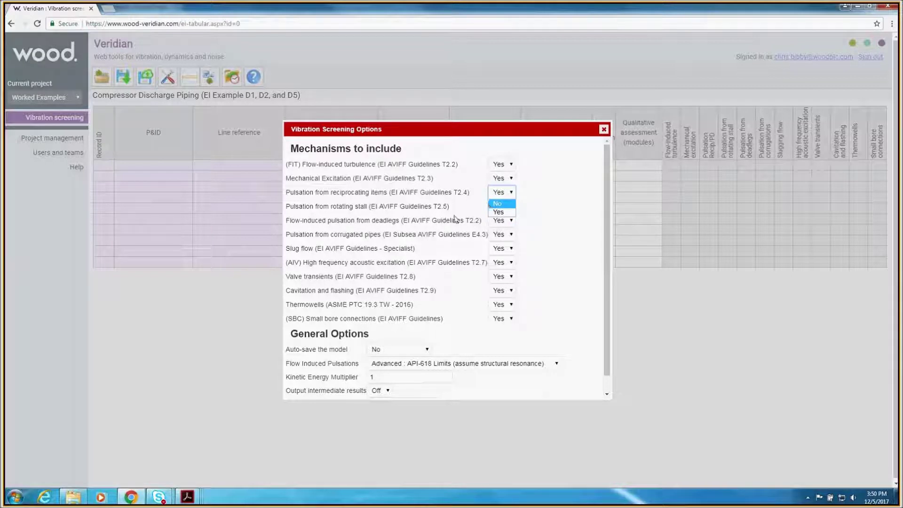
left_click(498, 203)
left_click(501, 234)
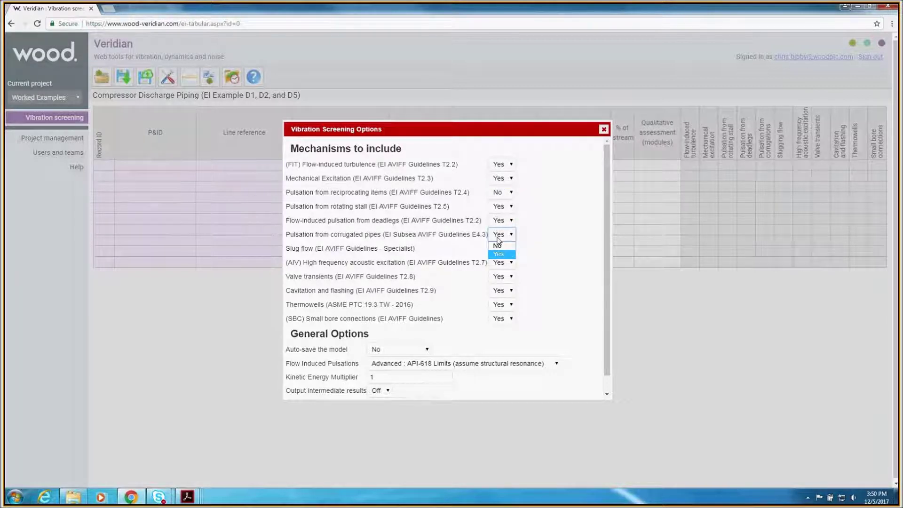
key("Return")
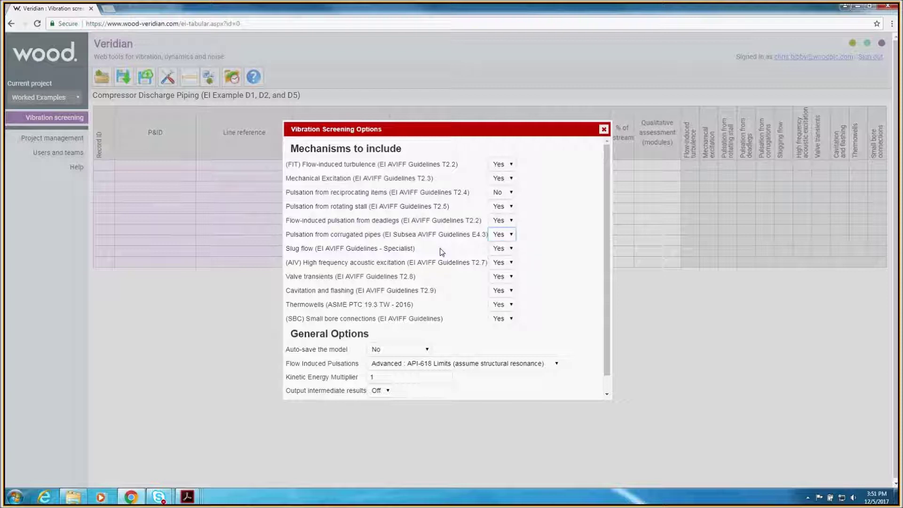
left_click(498, 249)
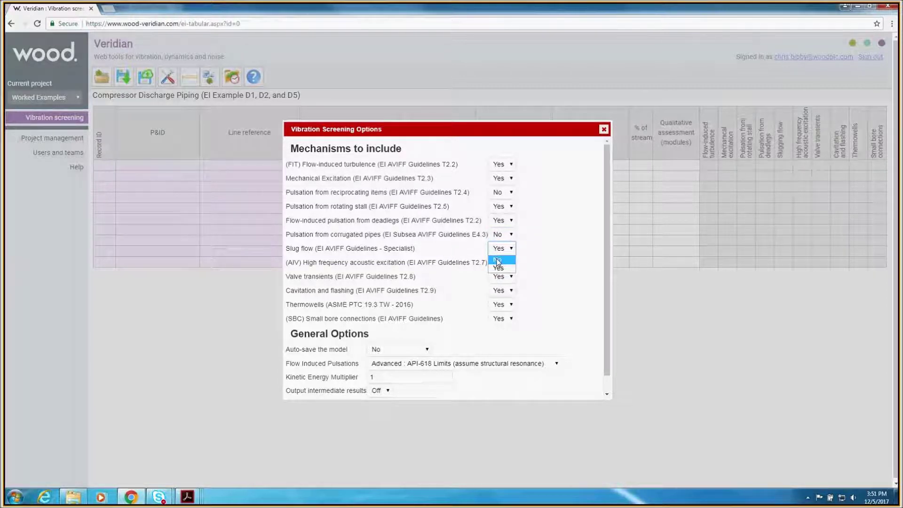
left_click(498, 262)
left_click(499, 291)
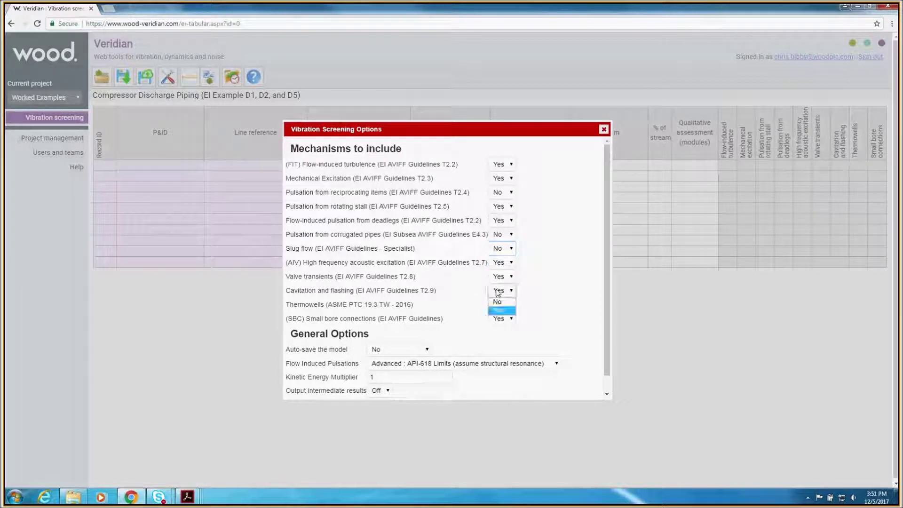
left_click(497, 303)
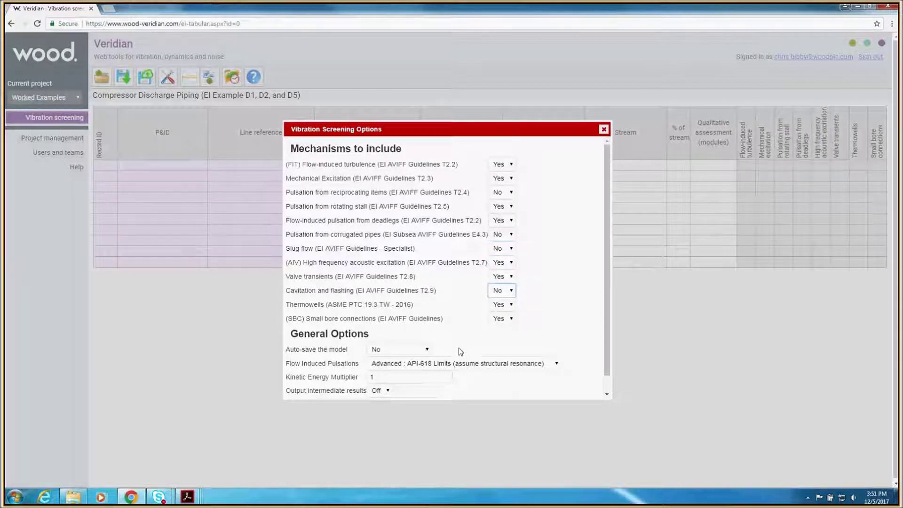
Set the Flow Induced Pulsations method to Basic (EI) and close the vibration screening options.
left_click(459, 363)
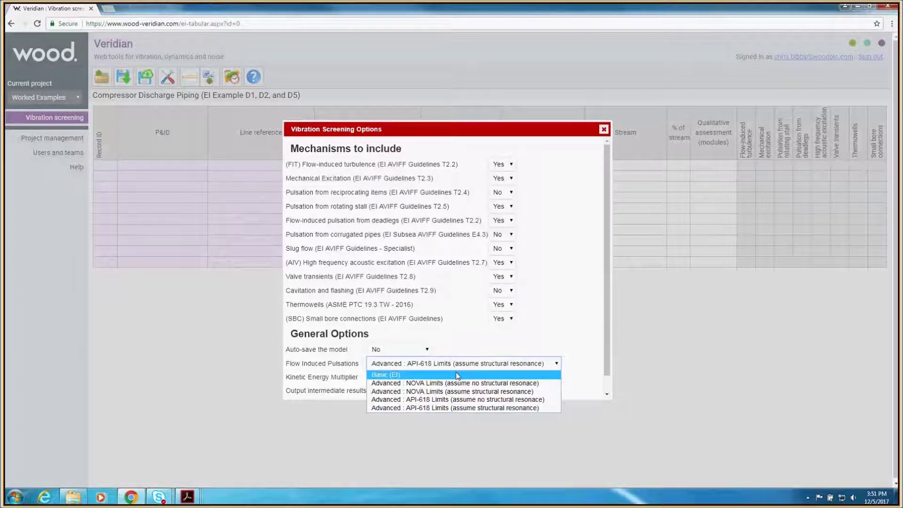
left_click(455, 374)
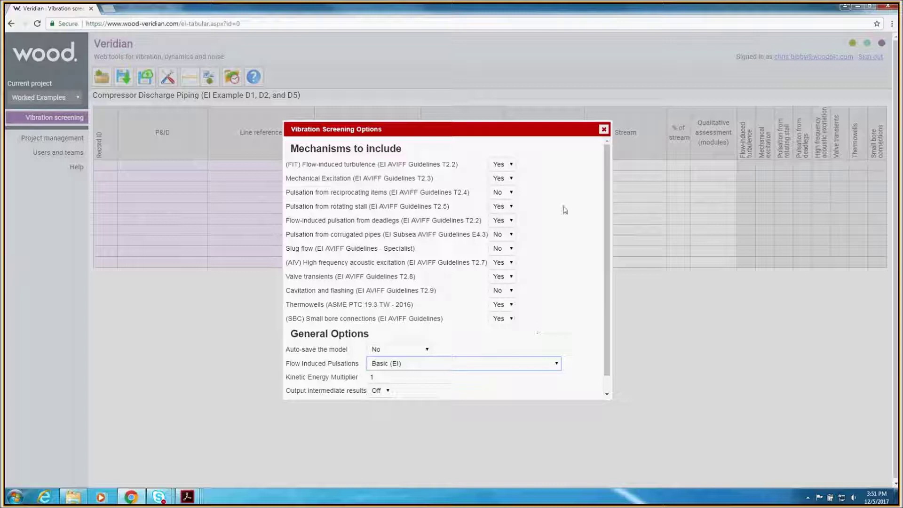
left_click(604, 131)
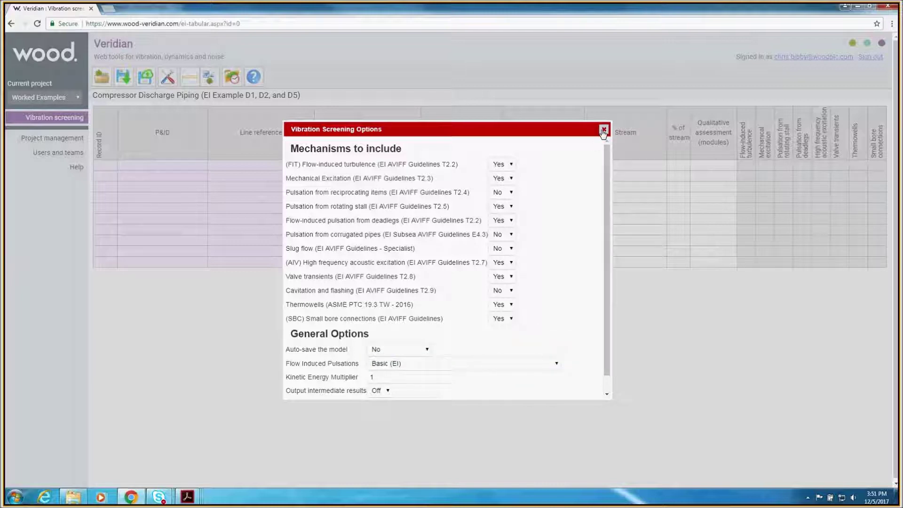
left_click(604, 130)
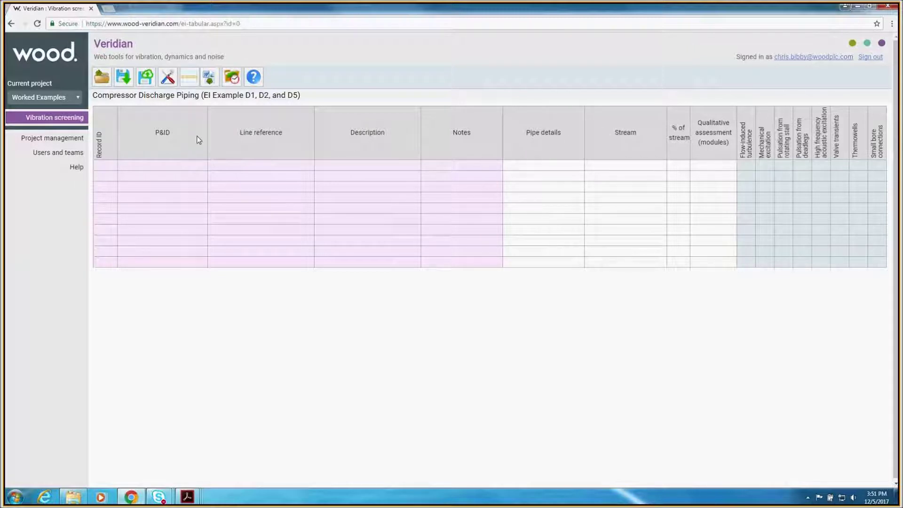
Fill in the first row with record ID 1, P&ID "Figure D-2" and line reference "Compressor to Discharge Pipe".
left_click(105, 167)
type("1")
left_click(135, 169)
double_click(135, 169)
type("Figure D")
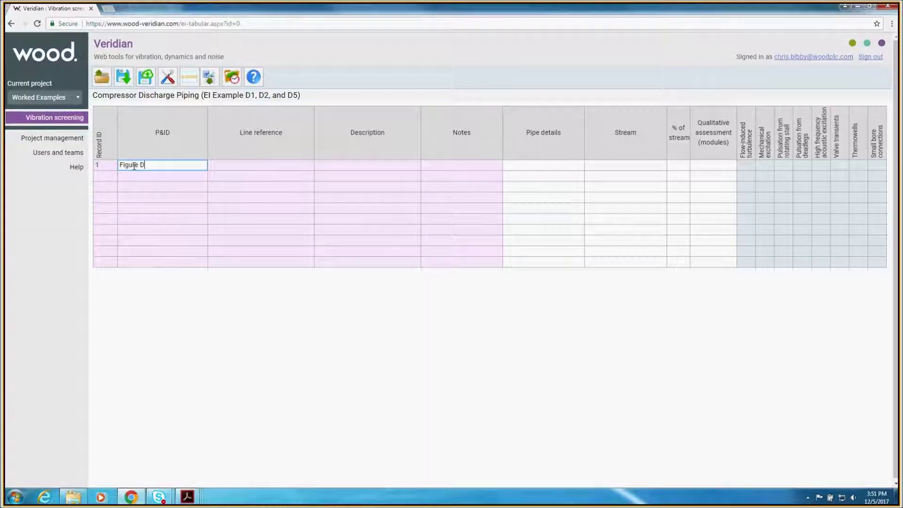
type("-2")
left_click(235, 167)
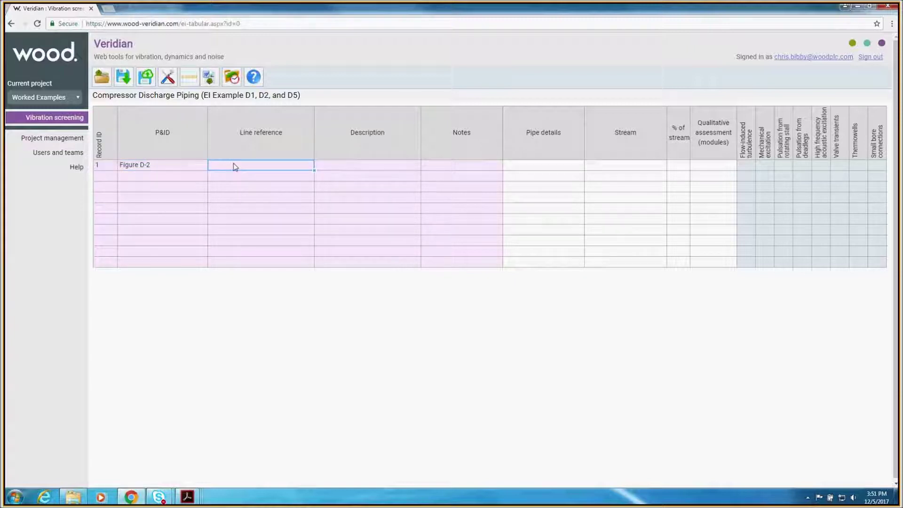
double_click(235, 167)
type("Compressor ")
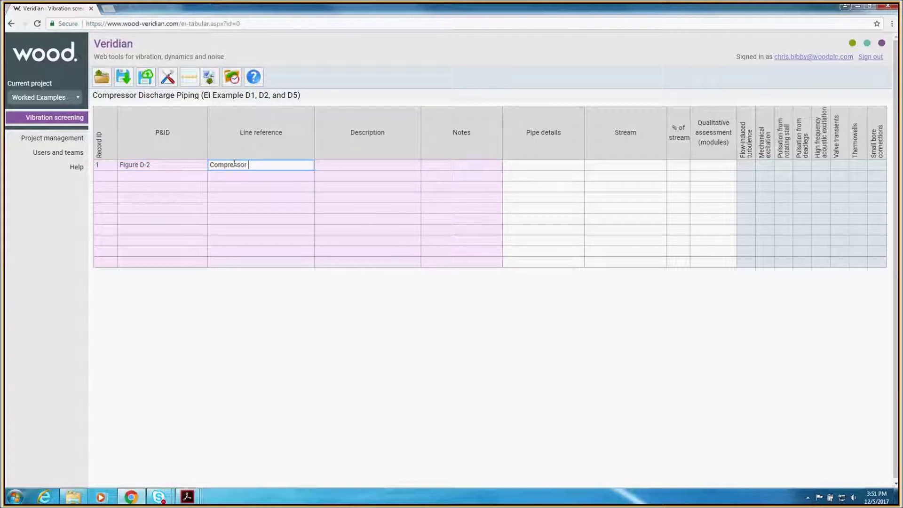
type("to Discharge Pipe")
Define an 8" schedule 120 carbon steel pipe and assign it as the pipe details of record 1.
left_click(512, 170)
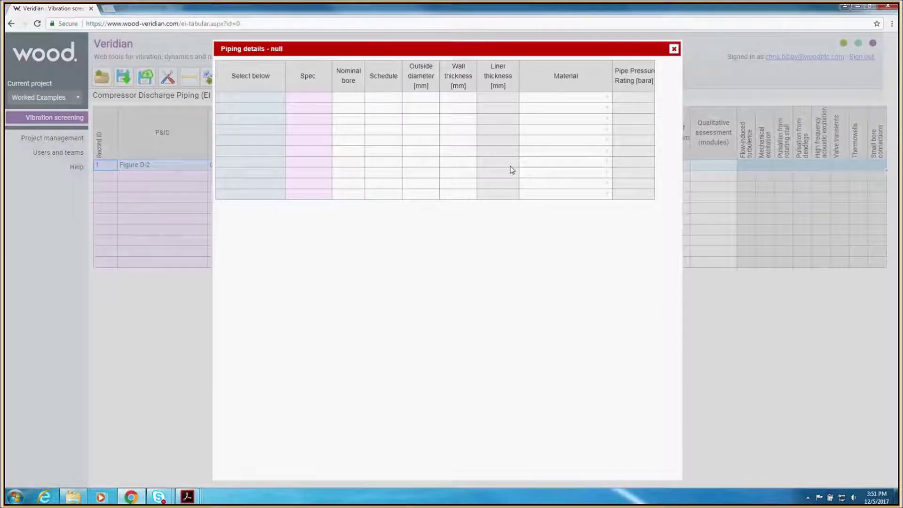
left_click(354, 101)
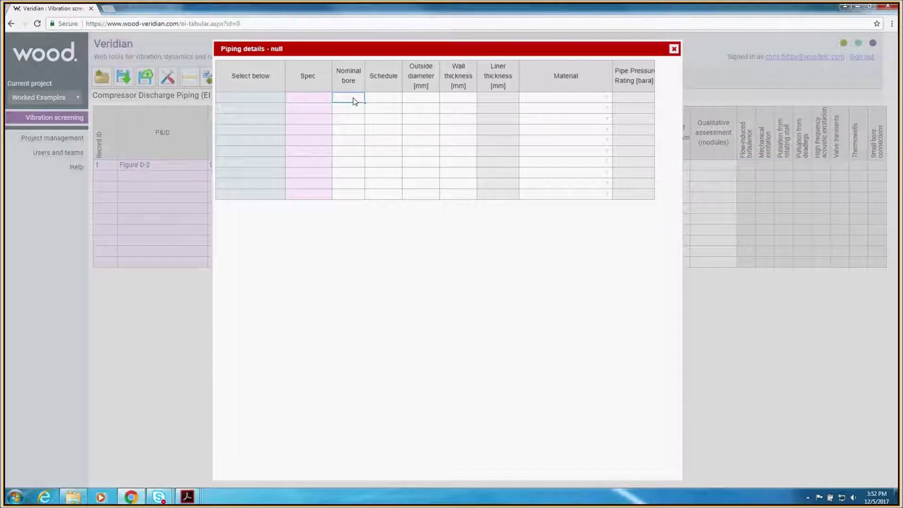
type("8")
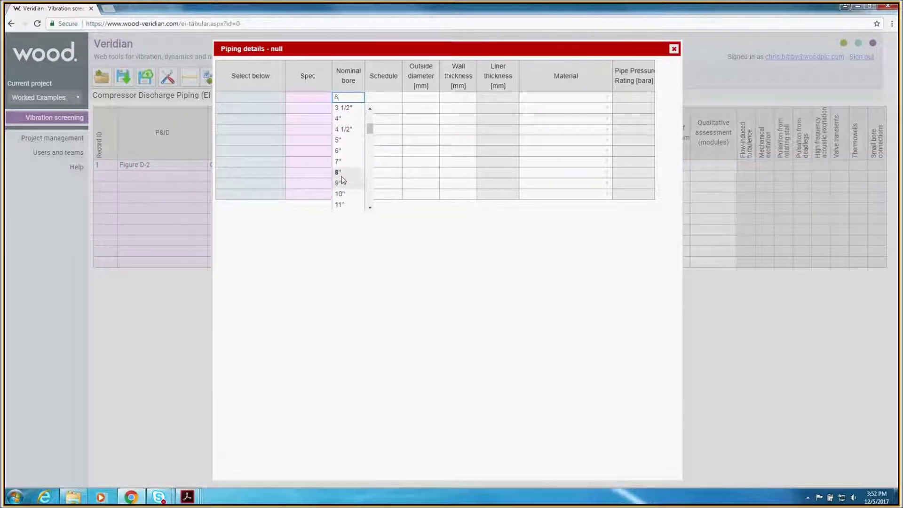
left_click(340, 173)
left_click(387, 98)
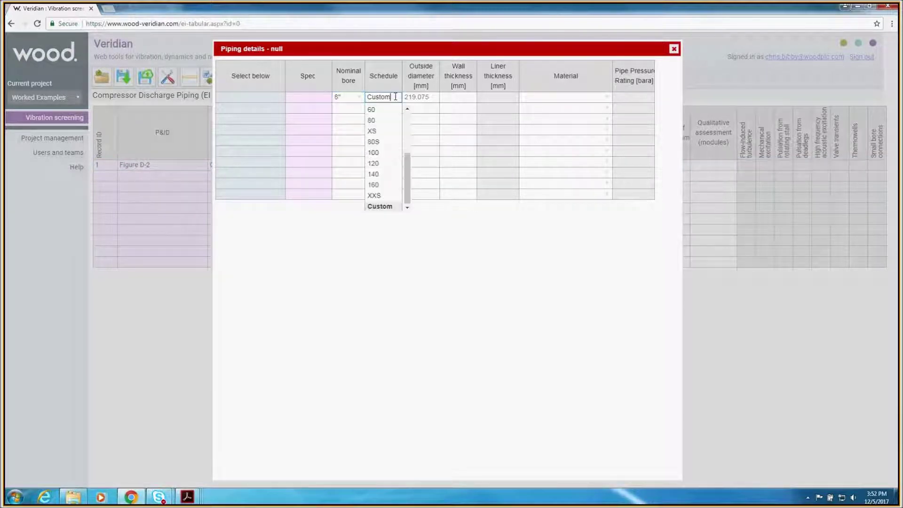
left_click(381, 164)
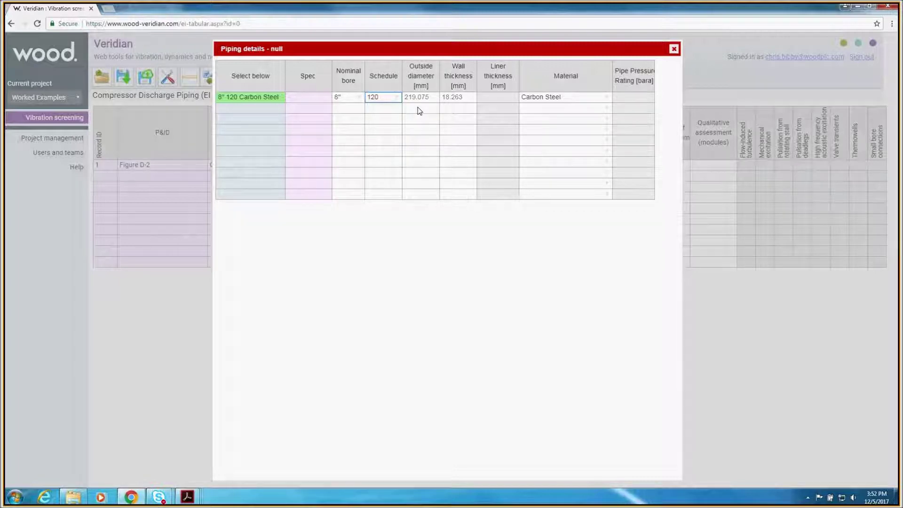
double_click(249, 97)
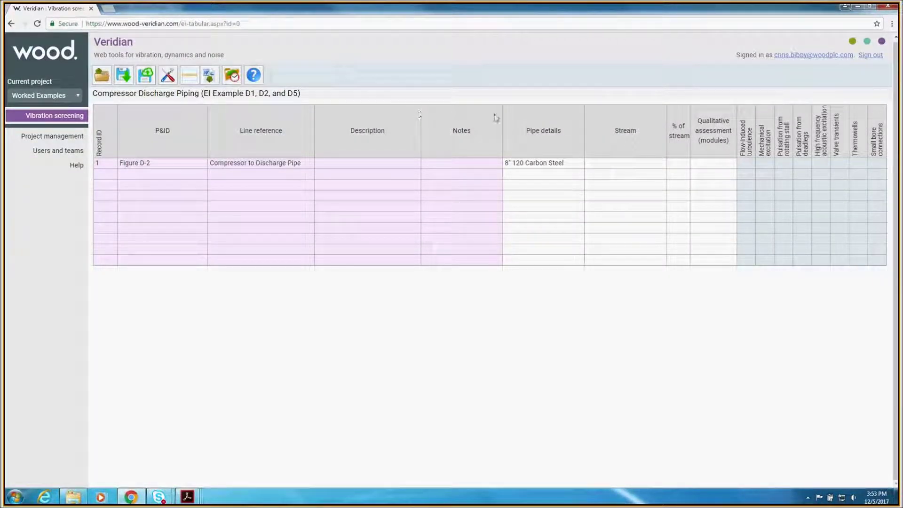
Create a stream described as "d/s of compressor (Stream 7)" for record 1 and set its phase to gas.
double_click(619, 165)
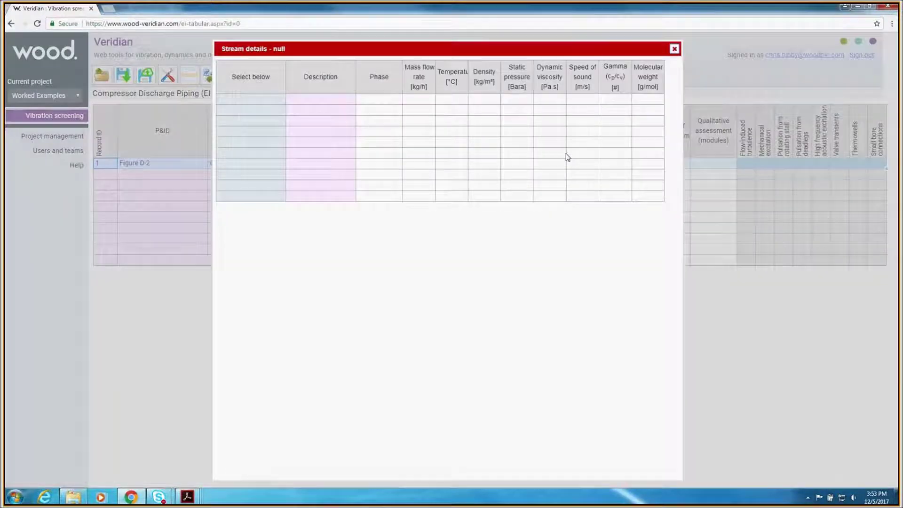
left_click(337, 100)
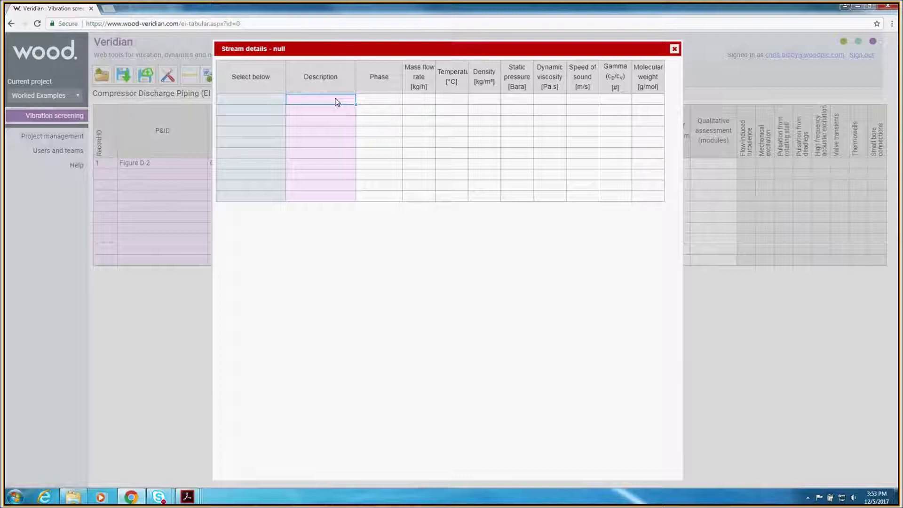
type("d/s o")
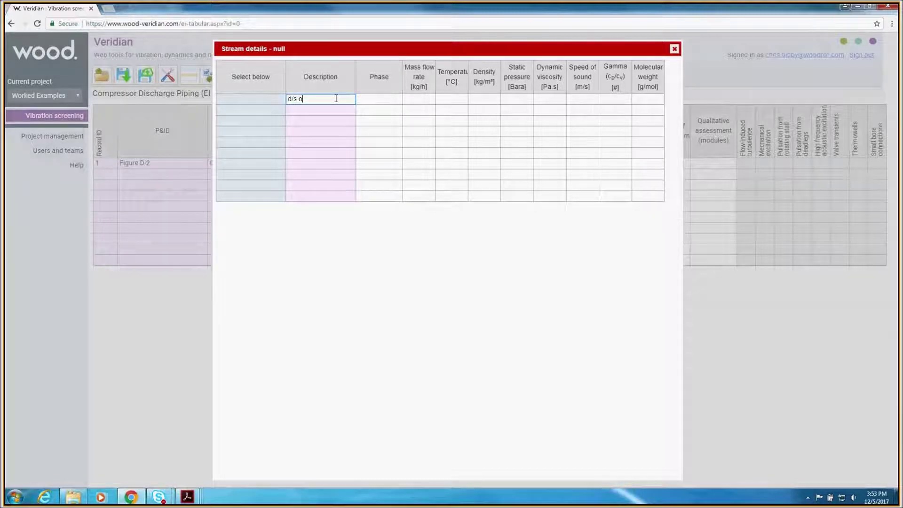
type("f compressor (Stream 7)")
key("Return")
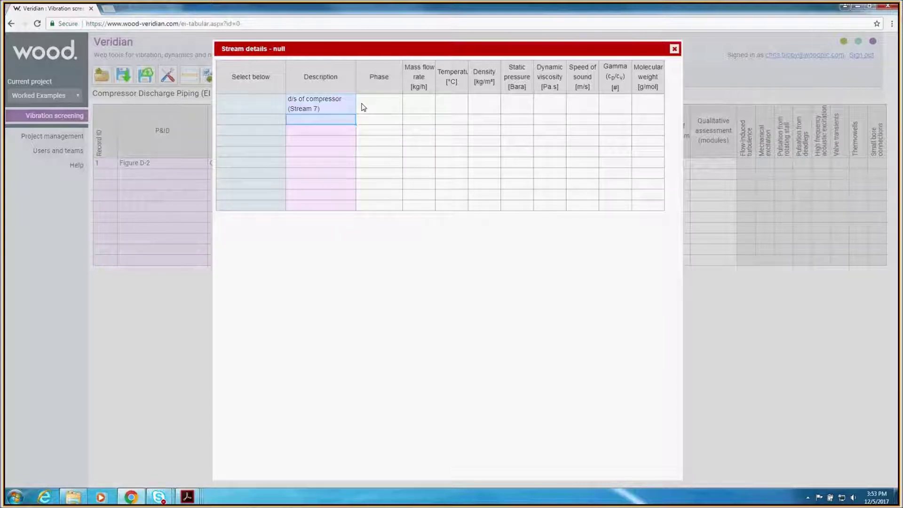
left_click(376, 106)
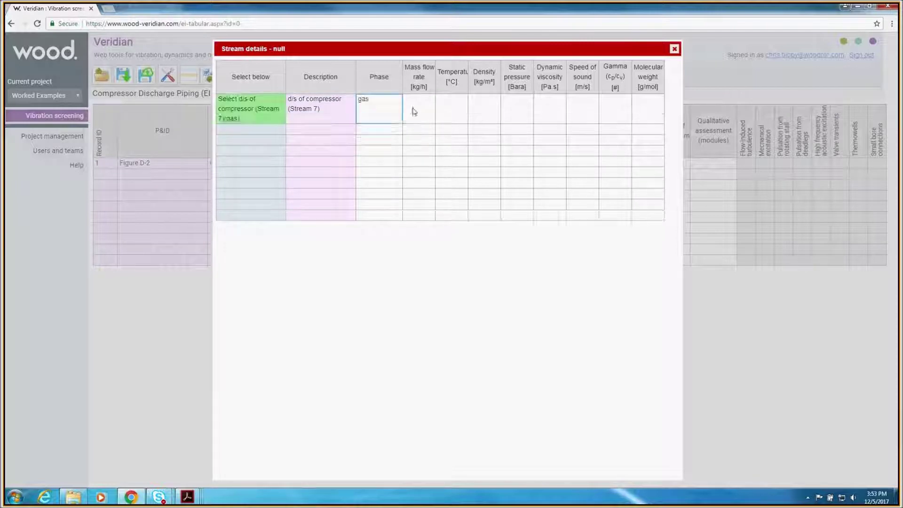
Set the Stream 7 mass flow rate to 53482 kg/h and its temperature to 136.7 °C.
left_click(424, 108)
type("53")
type("8")
type("8")
type("2")
left_click(447, 116)
type("136.7")
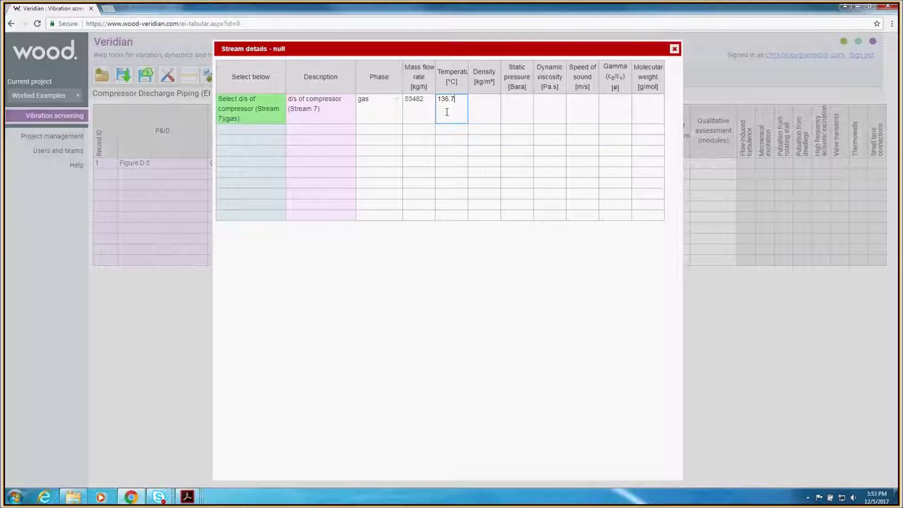
Enter a density of 62 kg/m³, static pressure of 88.1 Bara and dynamic viscosity of 0.00002 Pa.s for Stream 7.
left_click(486, 110)
type("62")
left_click(512, 106)
type("88.1")
left_click(545, 106)
type("0.00002")
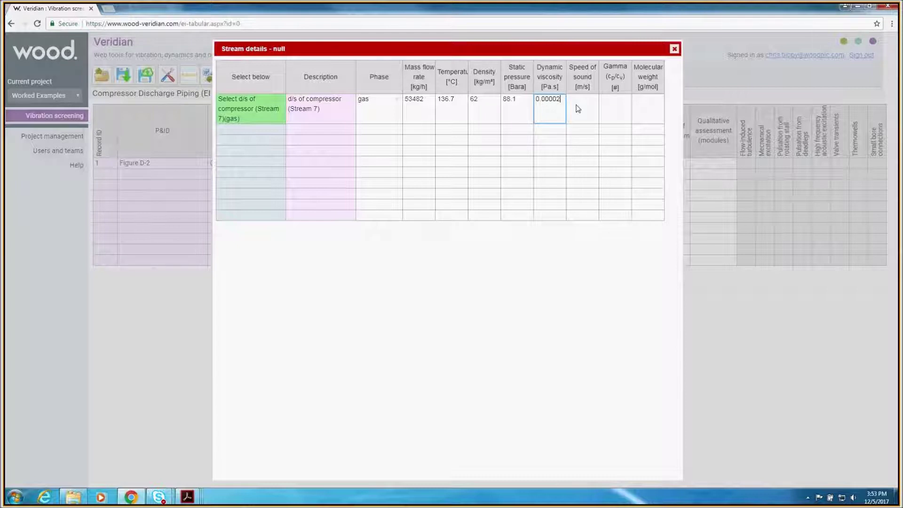
Enter speed of sound 456 m/s, gamma 1.33 and molecular weight 21.75 g/mol for Stream 7, and assign the stream to record 1.
left_click(580, 109)
type("456")
left_click(621, 104)
type("1.33")
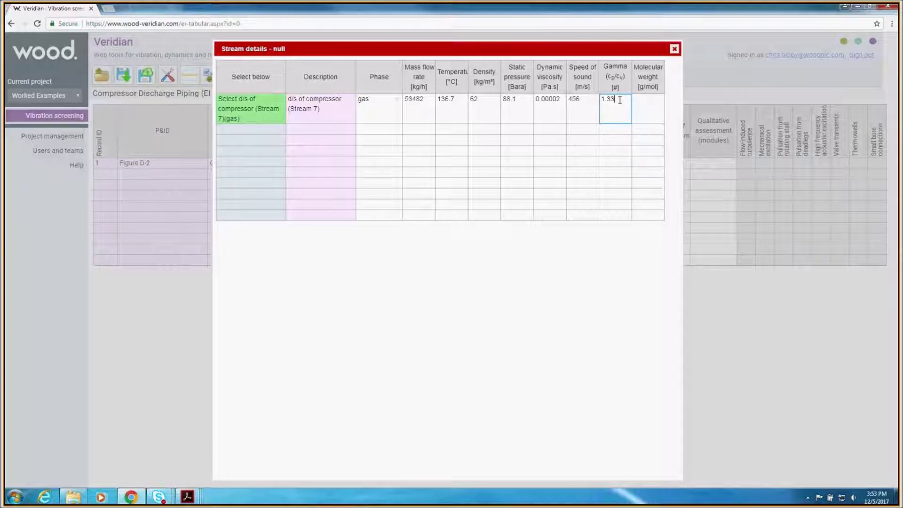
left_click(646, 117)
type("21.75")
left_click(247, 110)
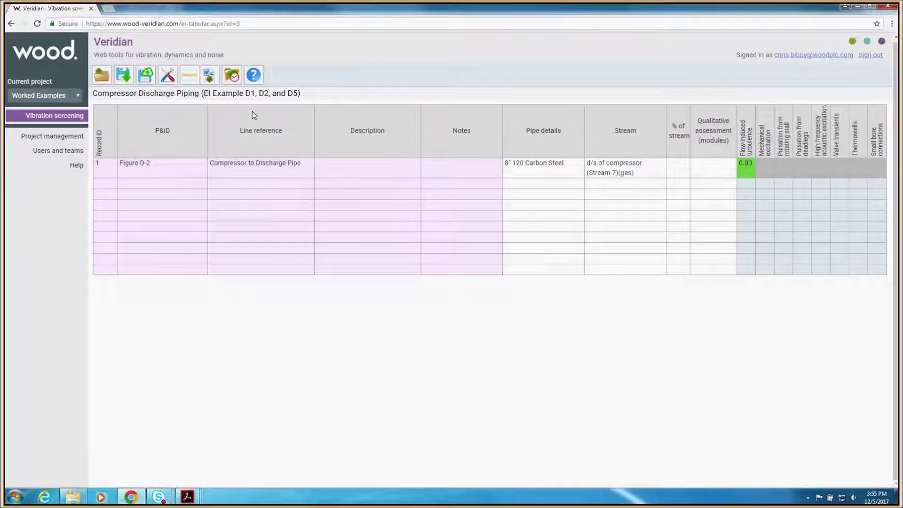
Set record 1 to 100% of stream and answer Yes to the rotating or reciprocating machinery and main line LOF ≥ 0.3 questions.
left_click(674, 168)
type("100")
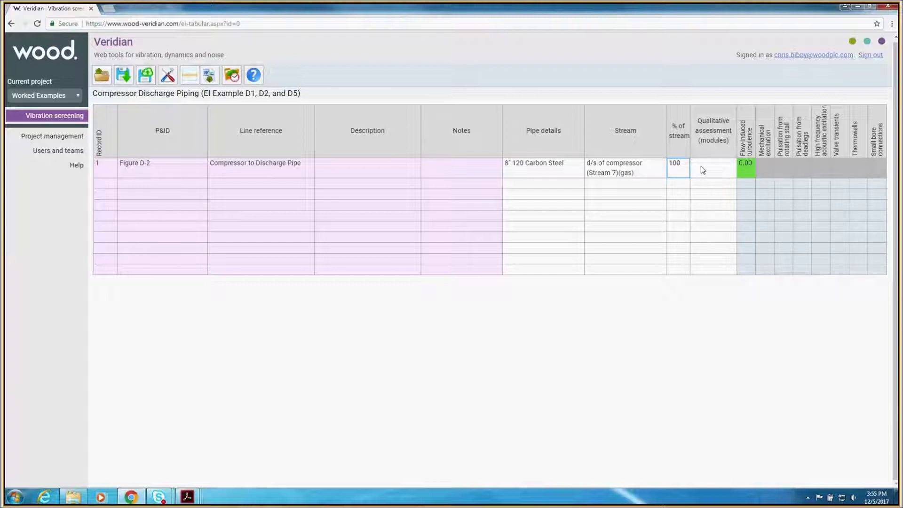
left_click(712, 168)
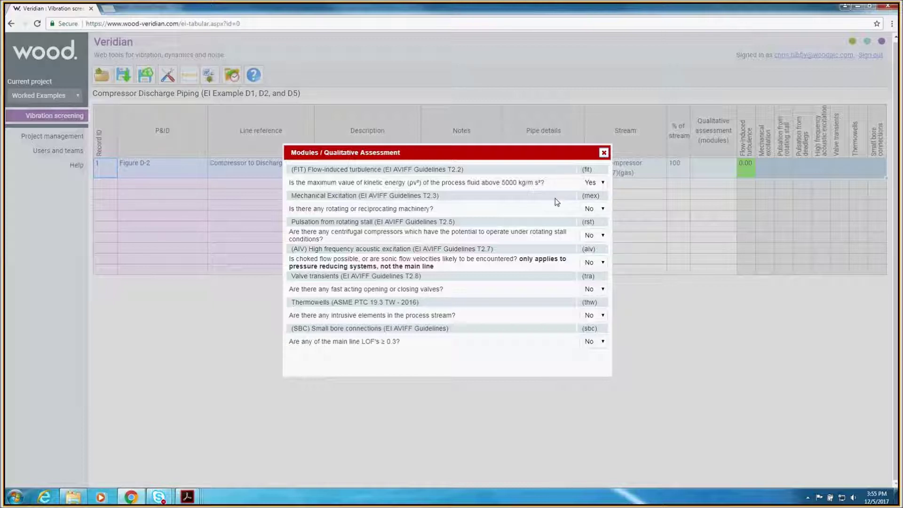
left_click(589, 211)
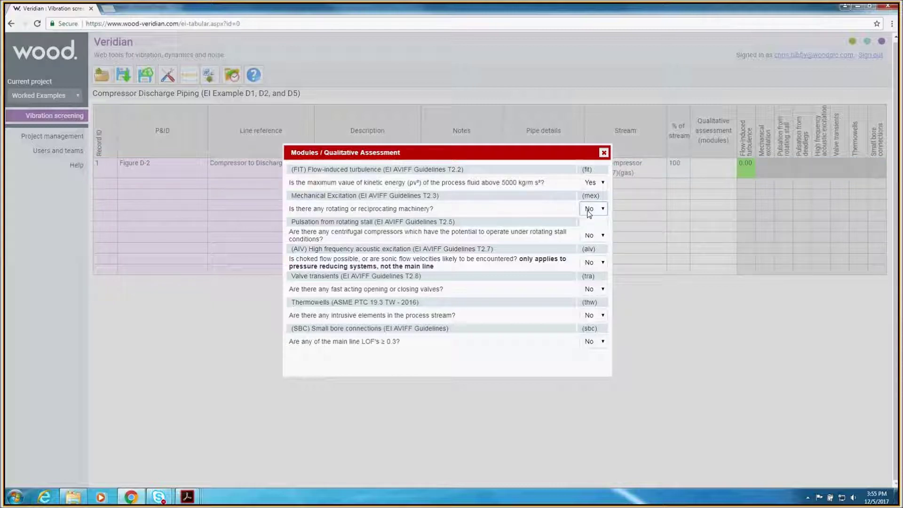
left_click(588, 220)
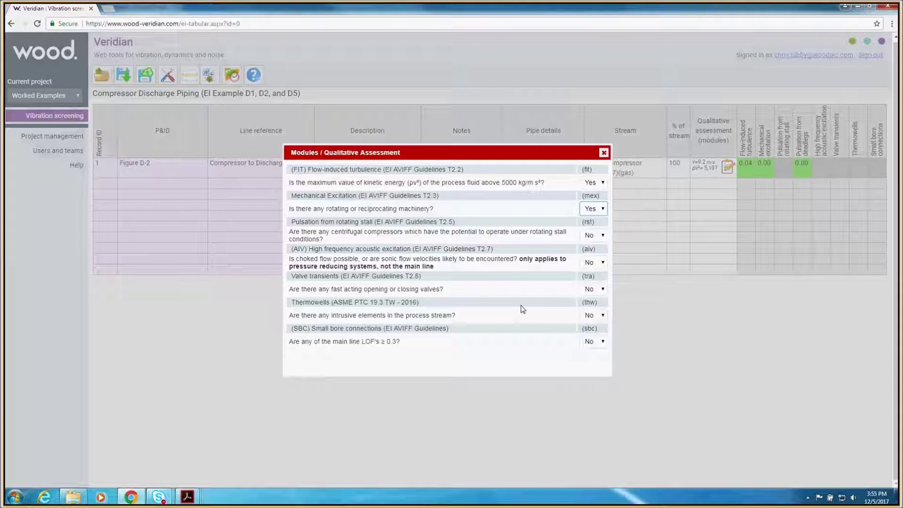
left_click(592, 341)
left_click(590, 361)
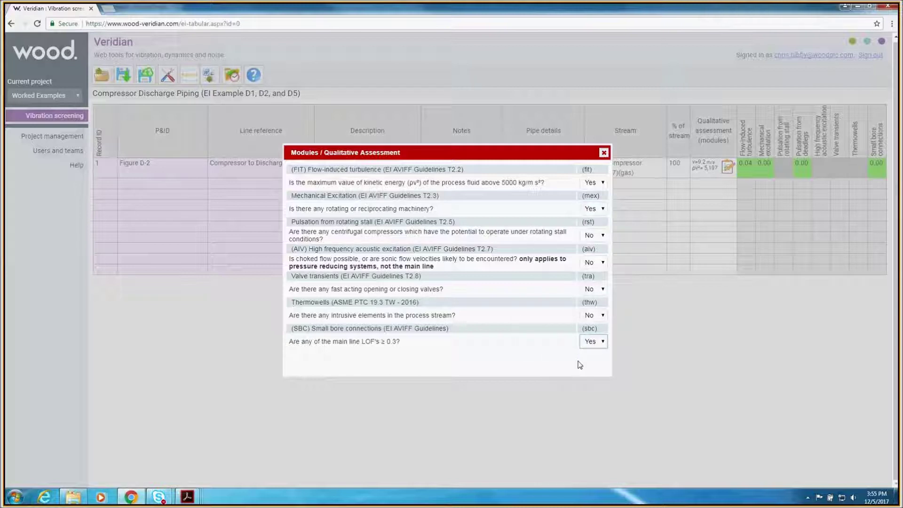
left_click(601, 158)
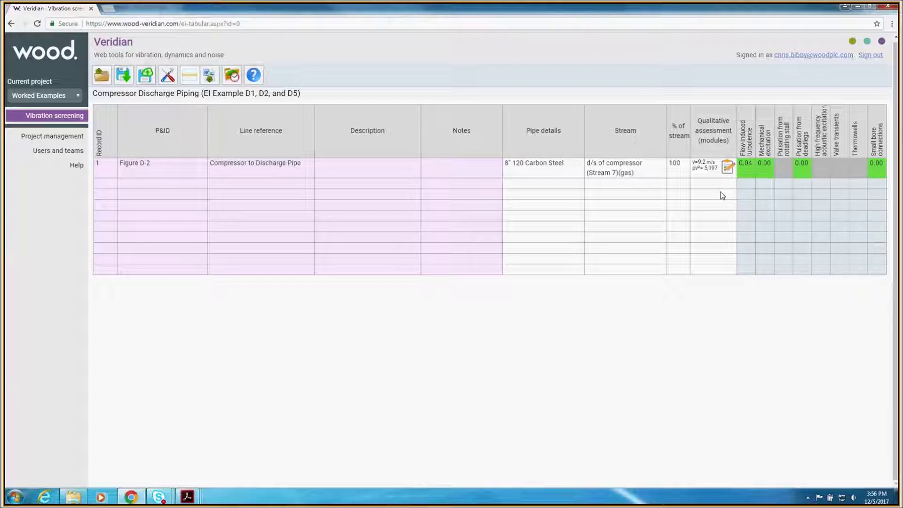
Set the maximum unsupported length in record 1's flow-induced turbulence assessment to Other, 7.3 meters, and close the assessment.
left_click(745, 166)
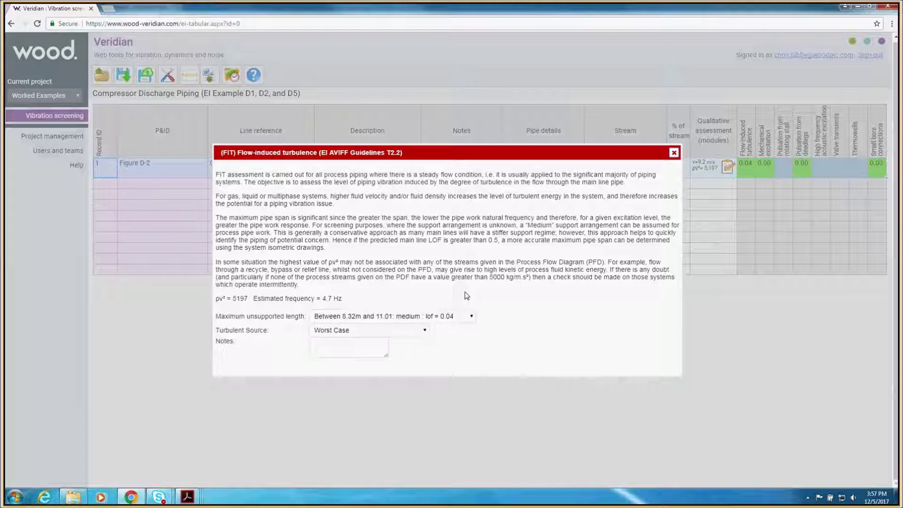
left_click(469, 317)
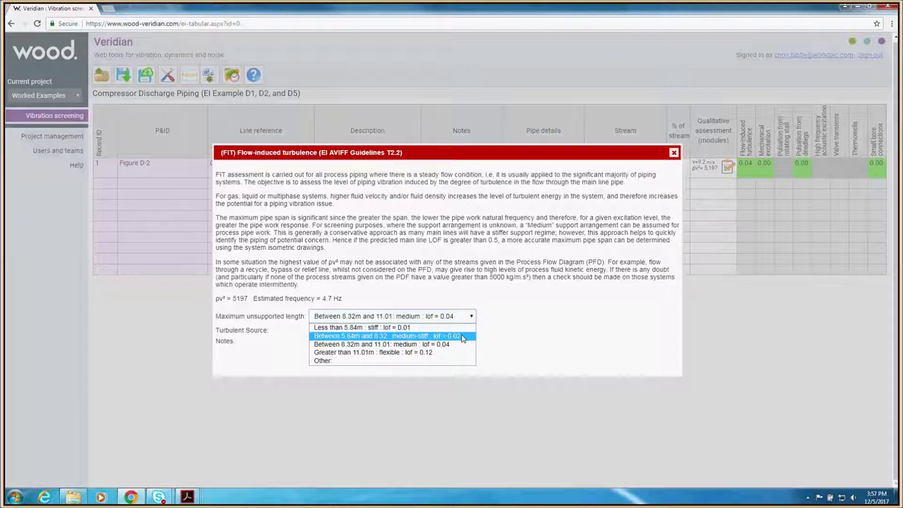
left_click(462, 336)
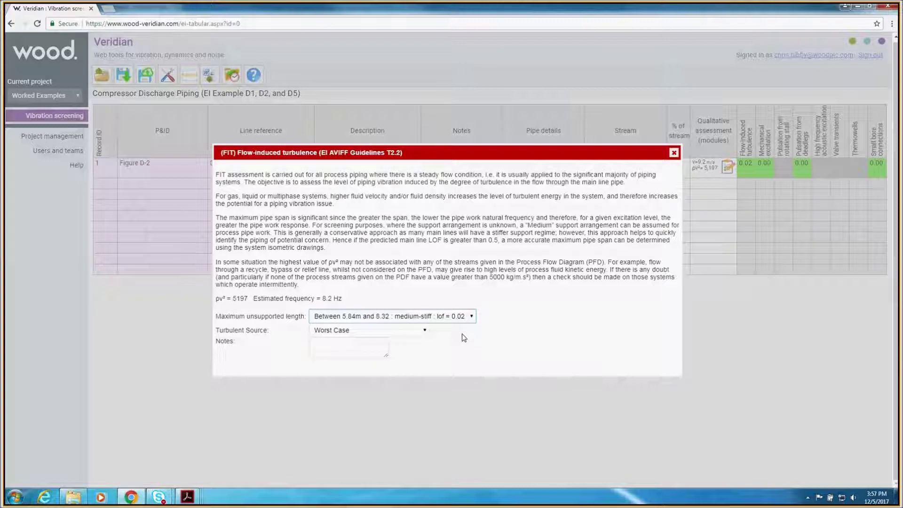
left_click(463, 317)
left_click(436, 358)
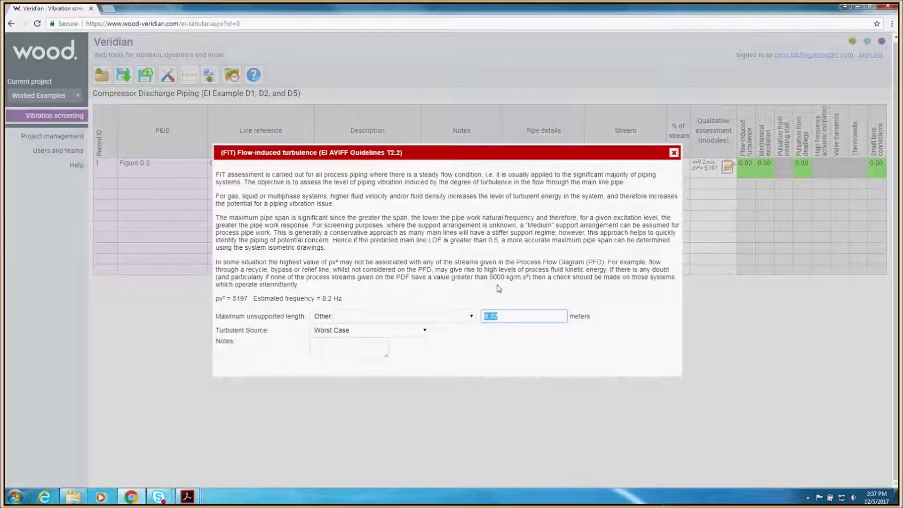
type("7.3")
left_click(603, 210)
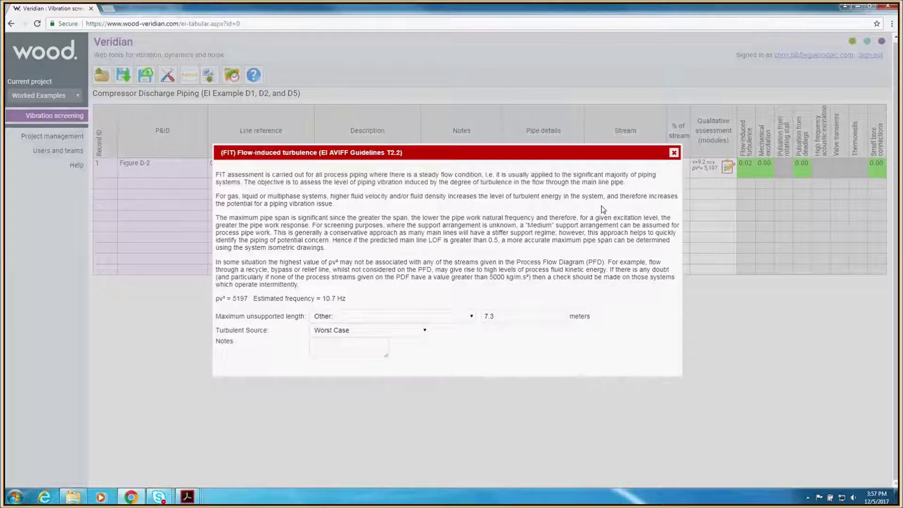
left_click(673, 153)
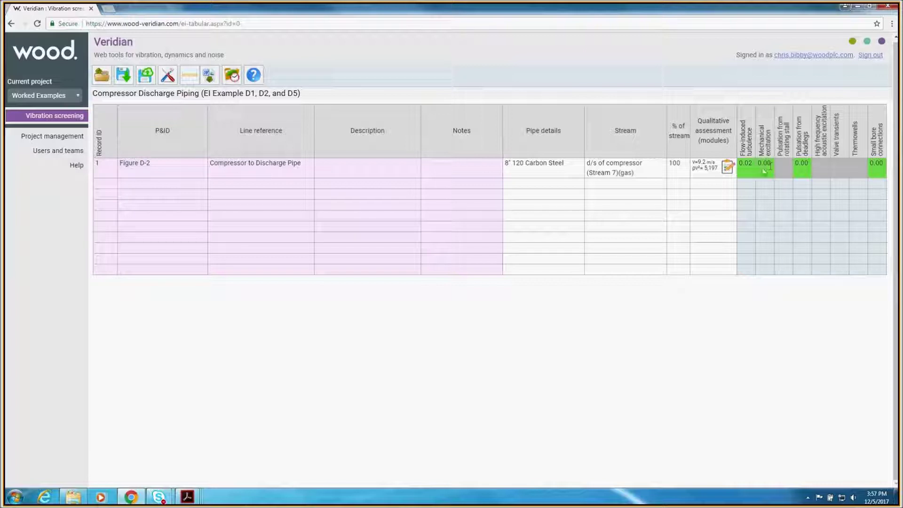
Select Centrifugal Compressor and Electric Motor/Alternator (15kW or greater) as record 1's mechanical excitation sources and close the assessment.
left_click(763, 169)
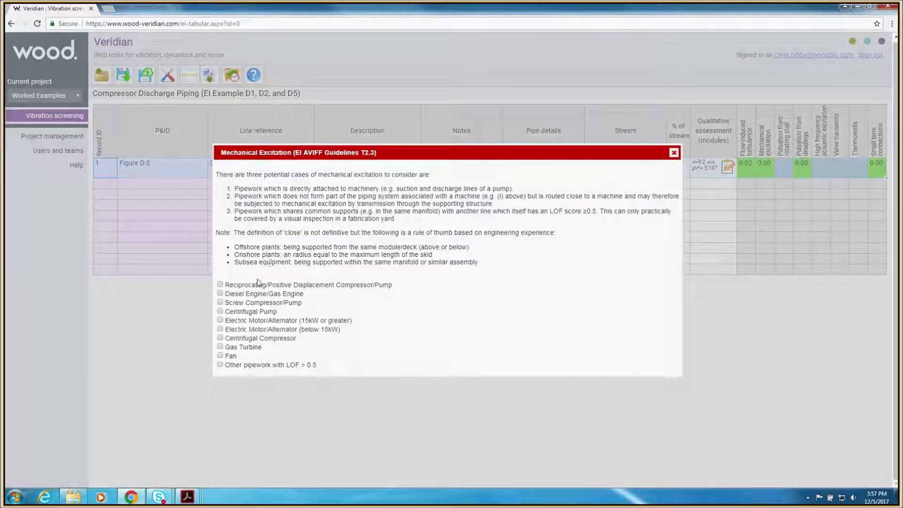
left_click(220, 337)
left_click(220, 321)
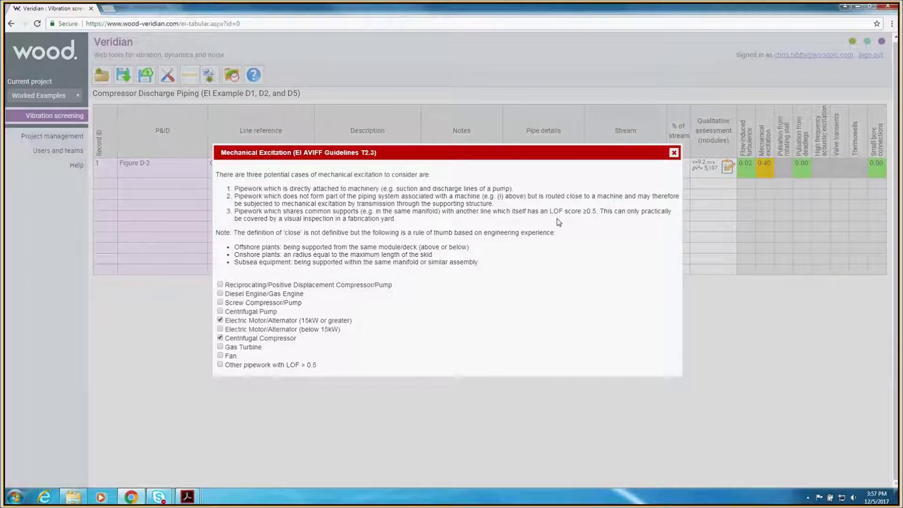
left_click(783, 191)
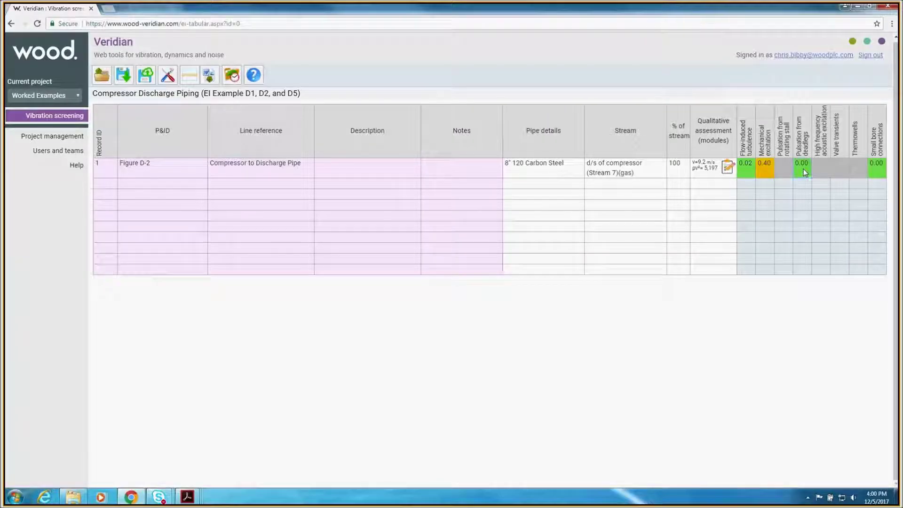
Check Figure D-1 for side branches and add an 8" schedule 120 branch named "Recycle" to record 1's deadleg pulsation assessment.
left_click(803, 168)
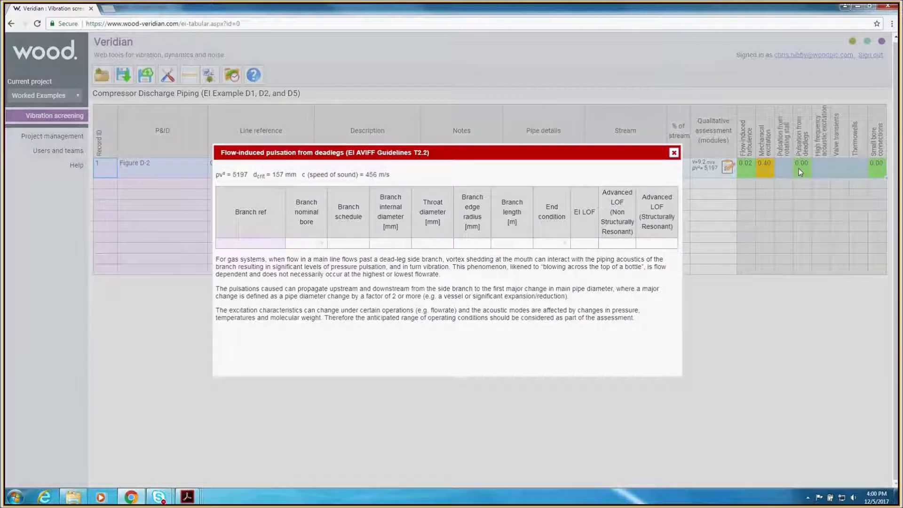
mouse_move(184, 501)
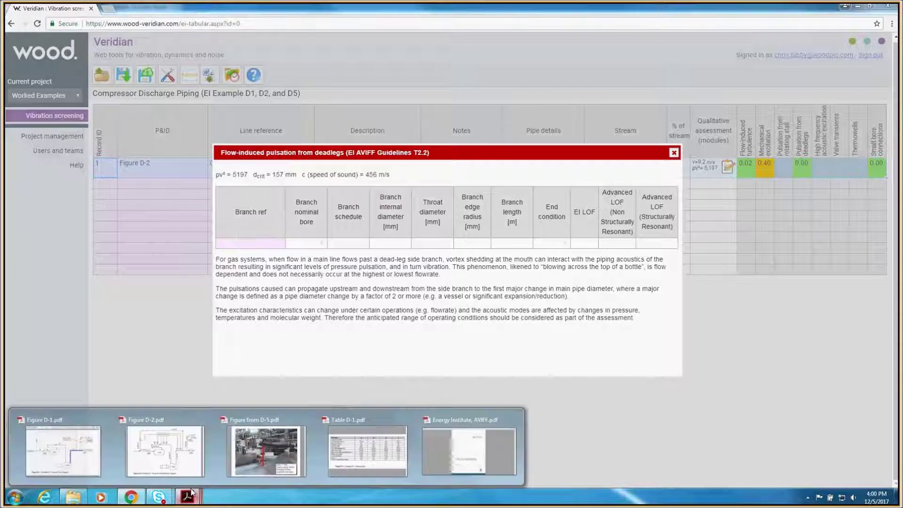
left_click(100, 466)
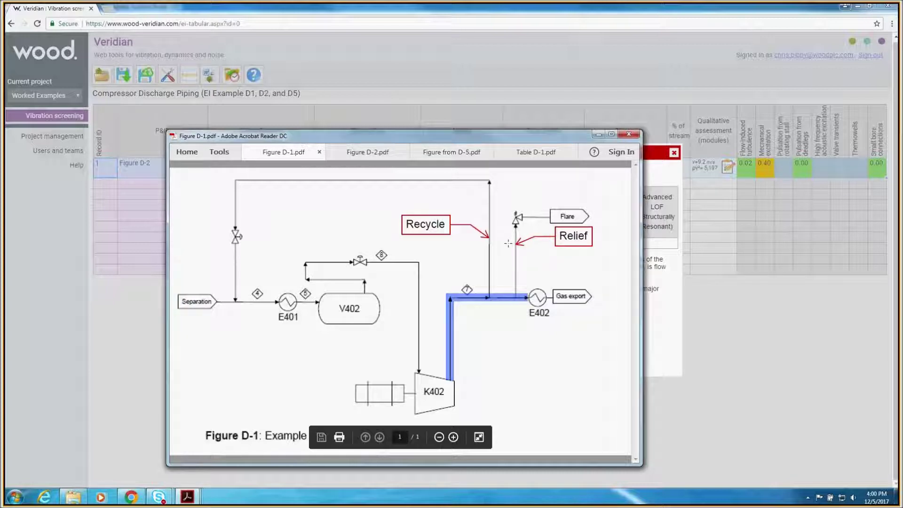
left_click(658, 177)
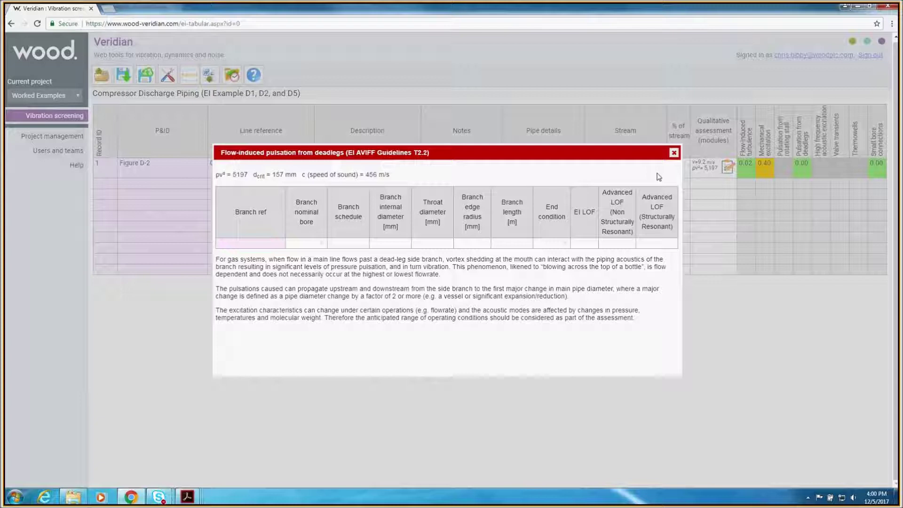
left_click(245, 244)
type("Recycle")
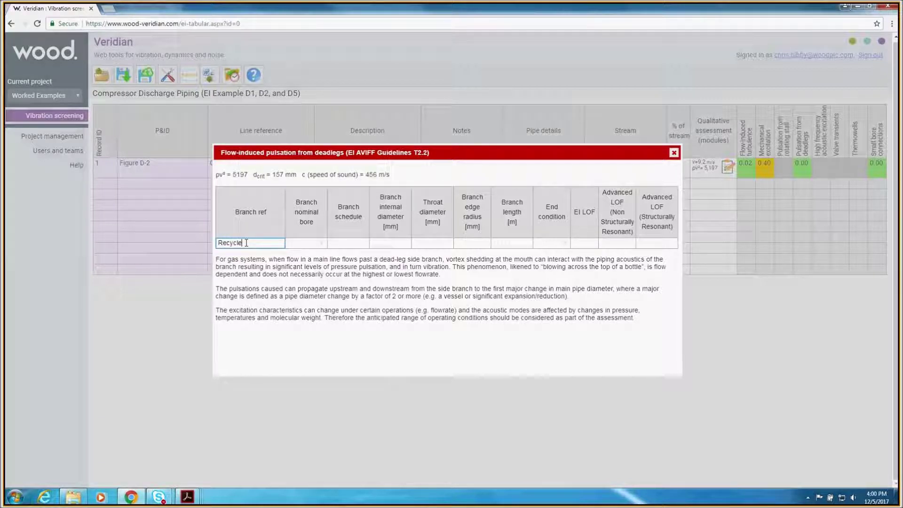
left_click(322, 243)
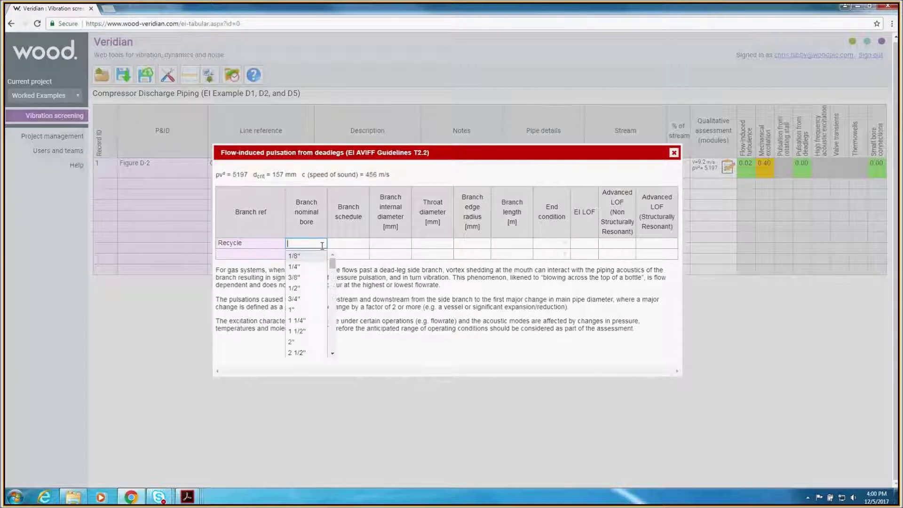
scroll(314, 282, "down", 3)
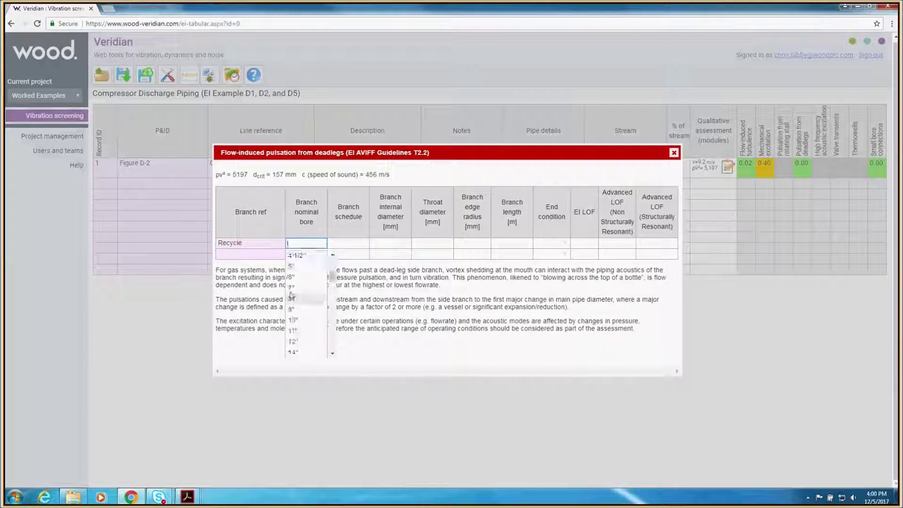
left_click(295, 277)
left_click(363, 244)
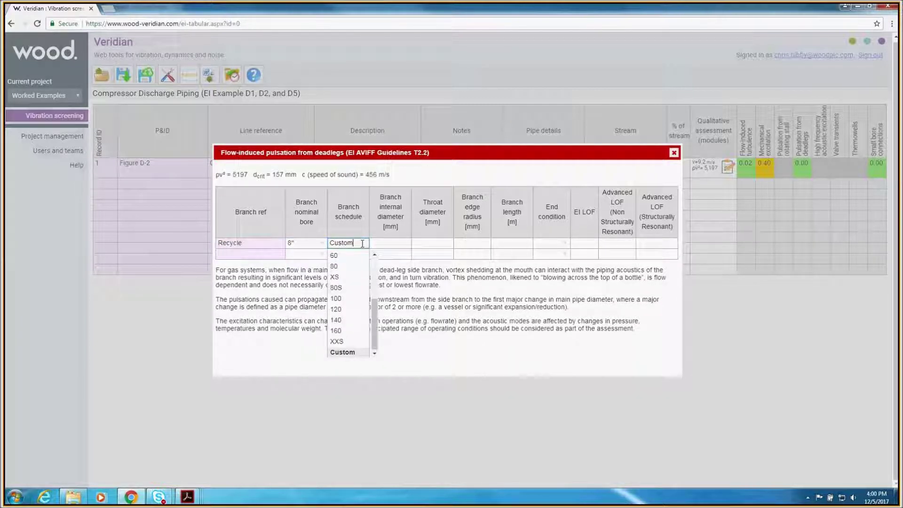
left_click(348, 309)
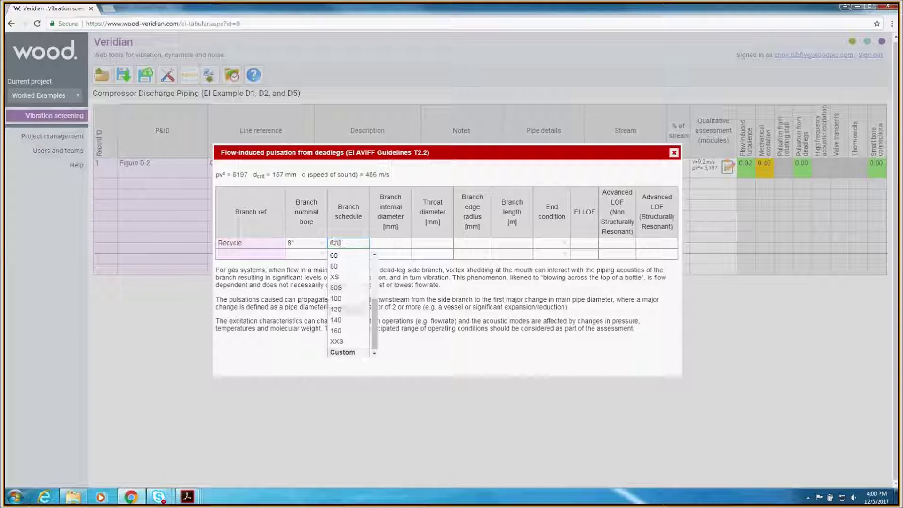
Add a 4" schedule 120 branch named "Relief" below Recycle in record 1's deadleg pulsation assessment.
left_click(238, 254)
type("Rel")
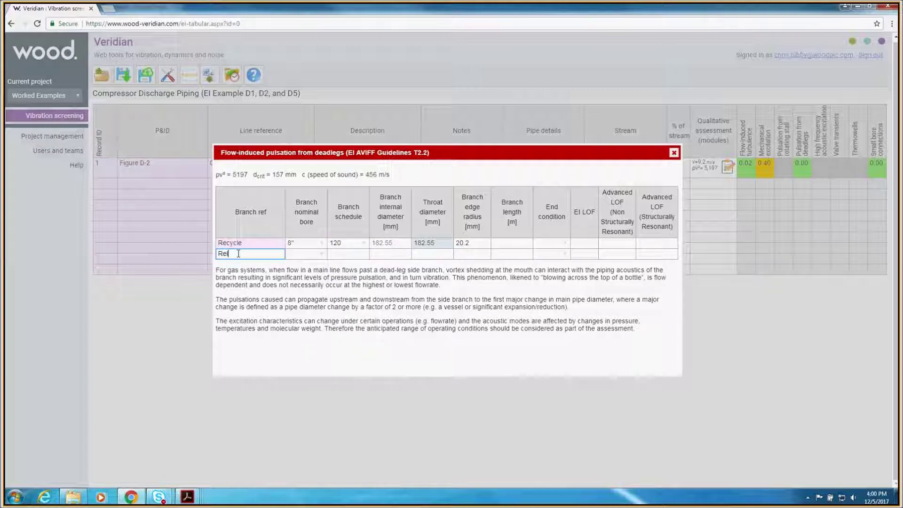
type("ief")
left_click(303, 254)
scroll(293, 310, "down", 3)
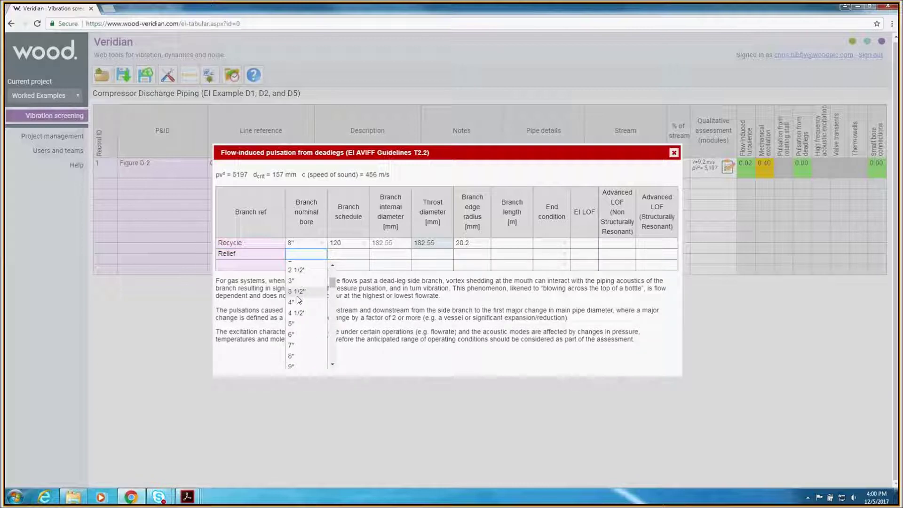
left_click(313, 278)
left_click(363, 254)
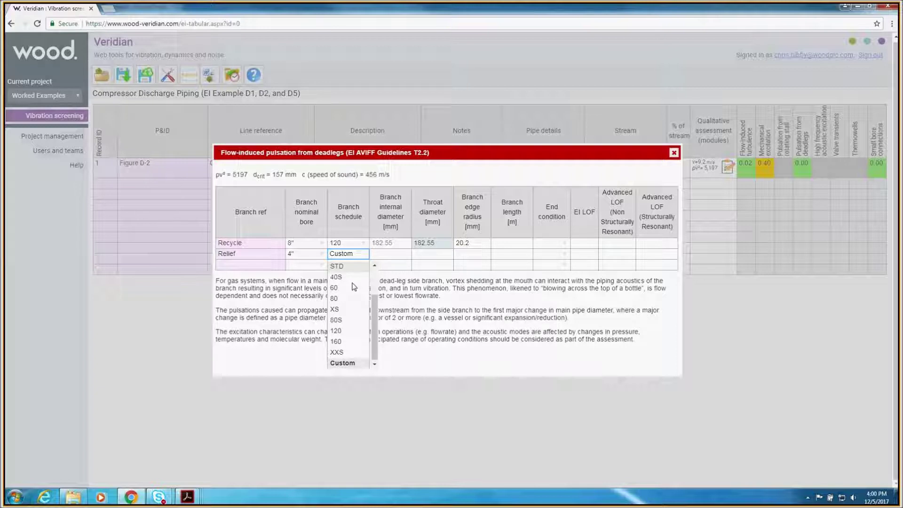
left_click(344, 331)
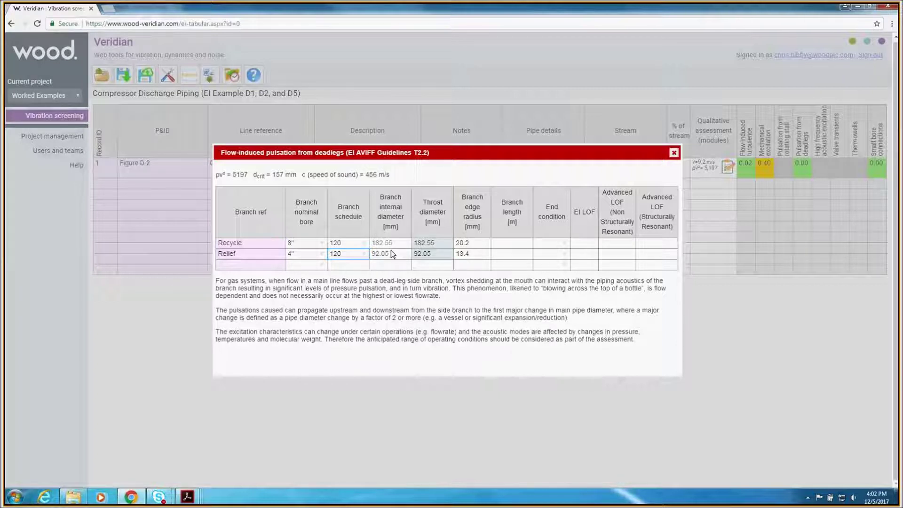
Set the Recycle branch's length to 5.1 m with a closed end condition and close the deadleg pulsation assessment.
left_click(509, 243)
type("5.1")
left_click(548, 243)
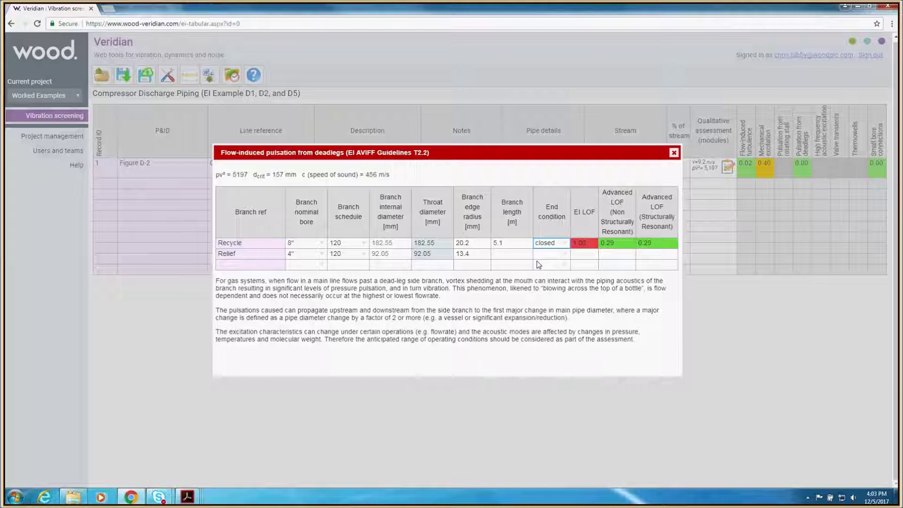
left_click(674, 153)
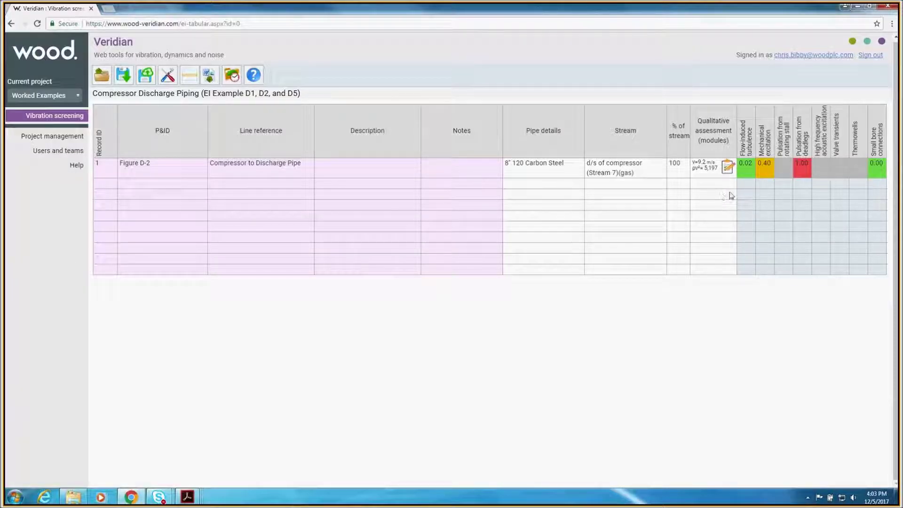
Add small bore connection 1, tagged "Pressure Tap Isolation Valve", to record 1's small bore connections assessment.
left_click(875, 167)
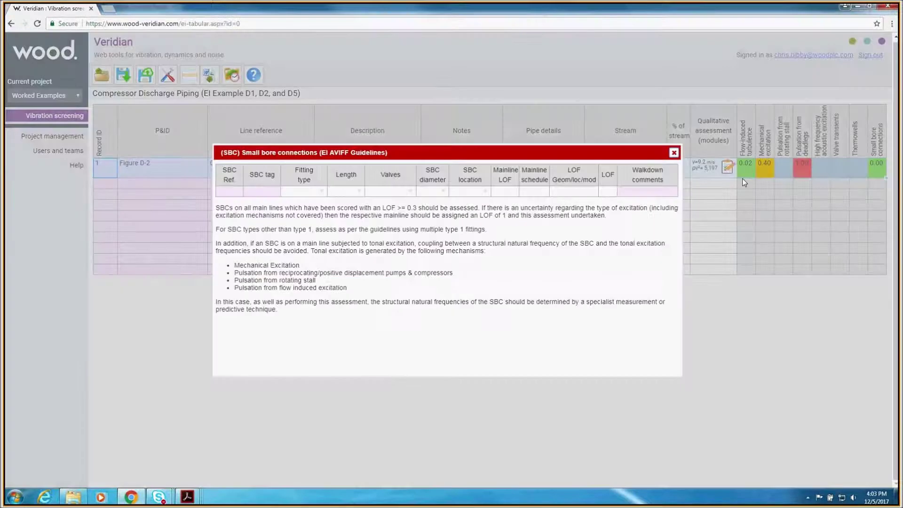
left_click(230, 191)
type("1")
left_click(255, 193)
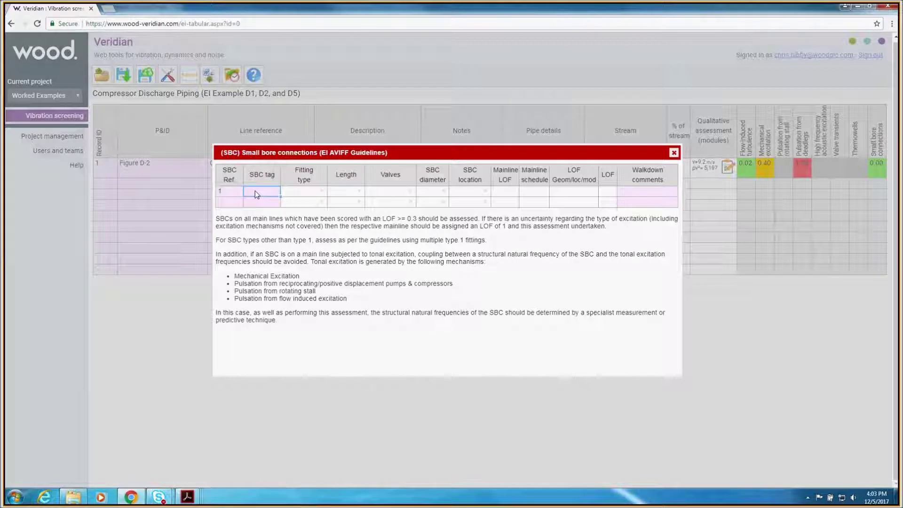
type("Pressure Tap Isolation Va")
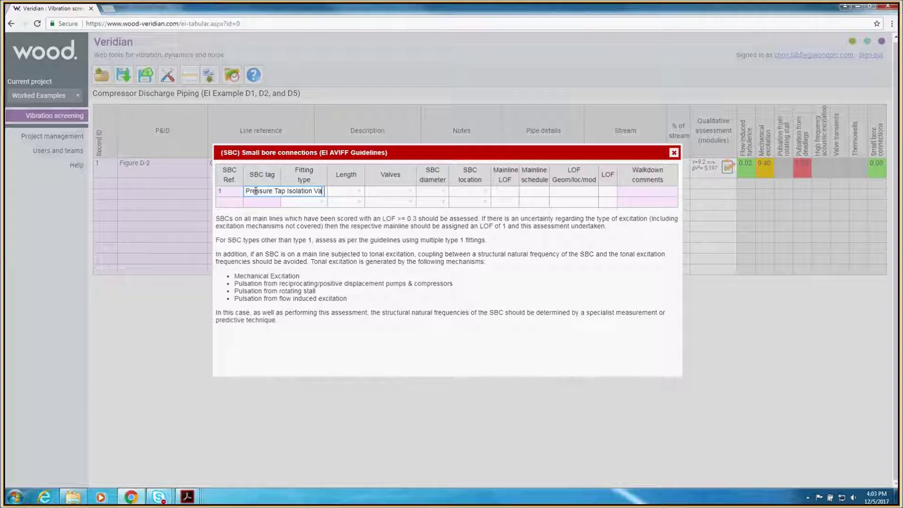
type("lve")
left_click(300, 208)
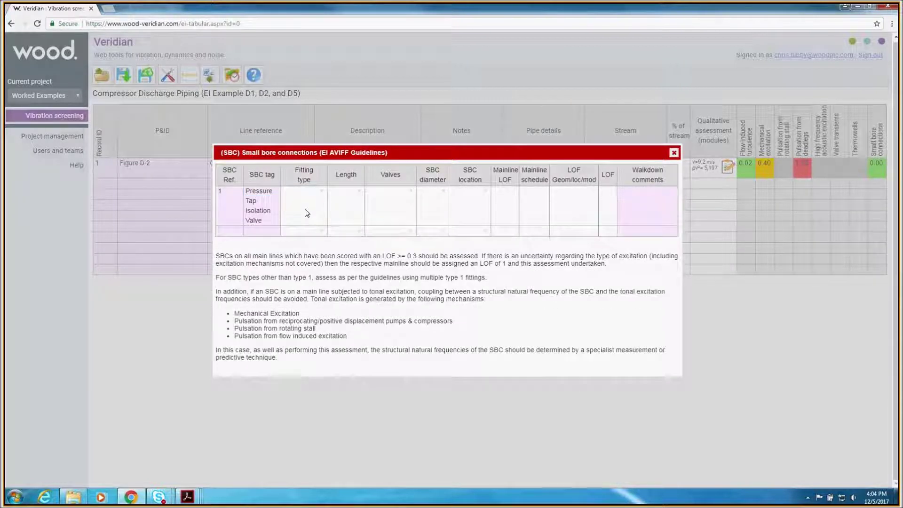
Set record 1's small bore connection to a weldolet fitting, length < 600mm, and valves 1 (Less than #900).
left_click(322, 191)
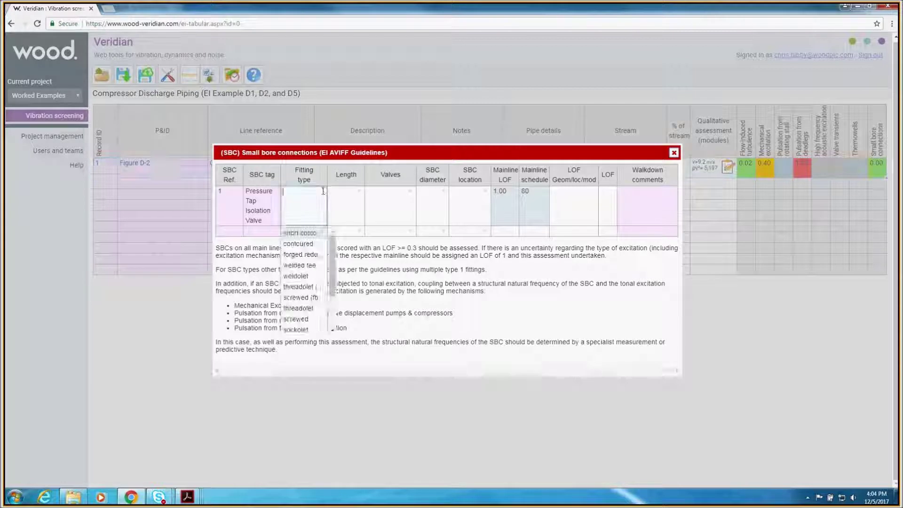
left_click(314, 277)
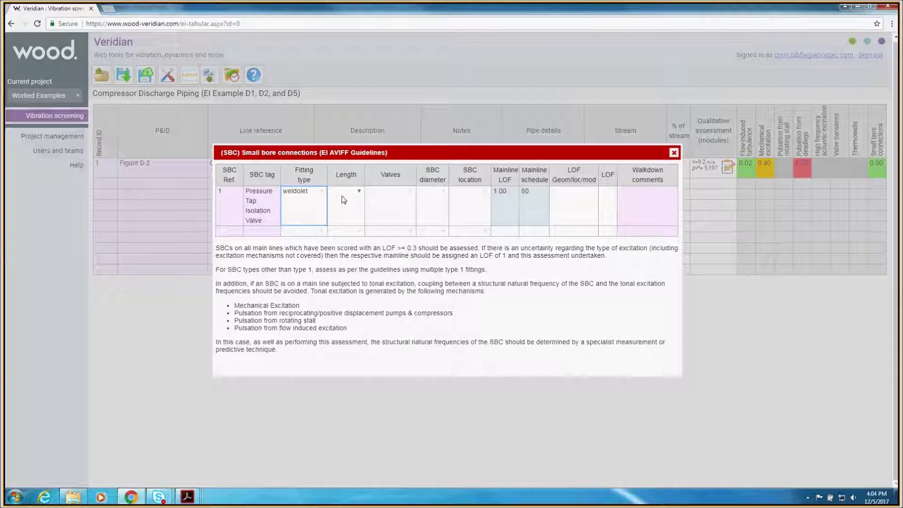
left_click(358, 190)
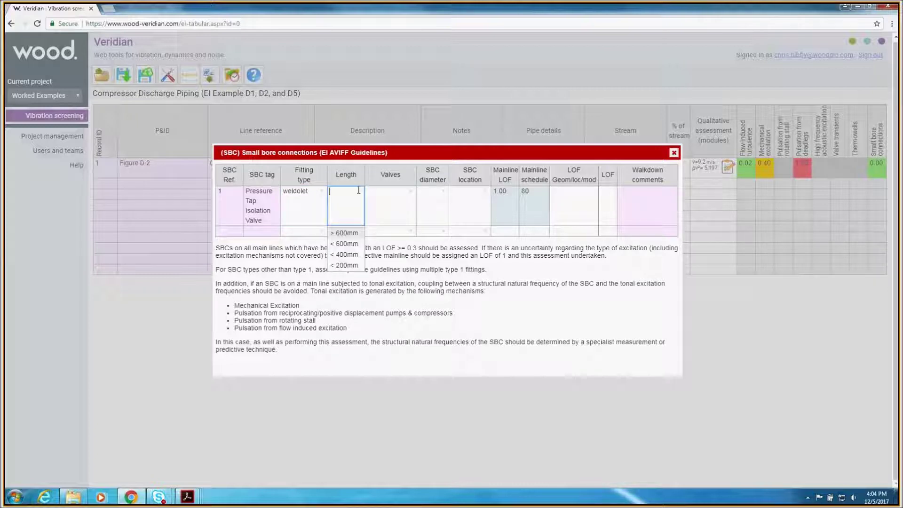
left_click(348, 245)
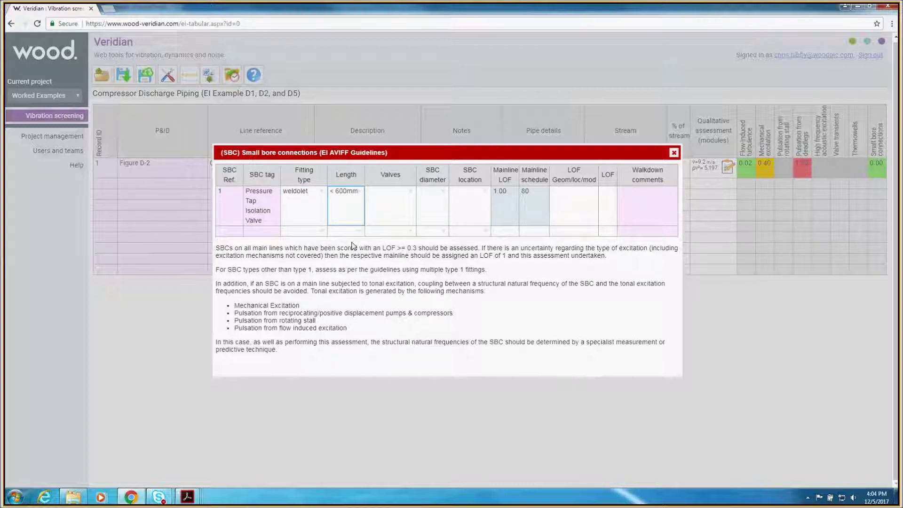
left_click(406, 198)
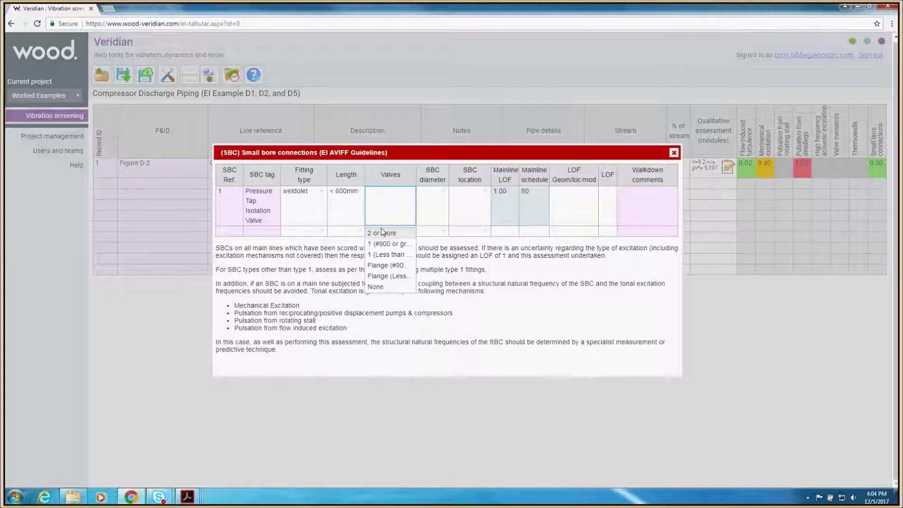
left_click(385, 255)
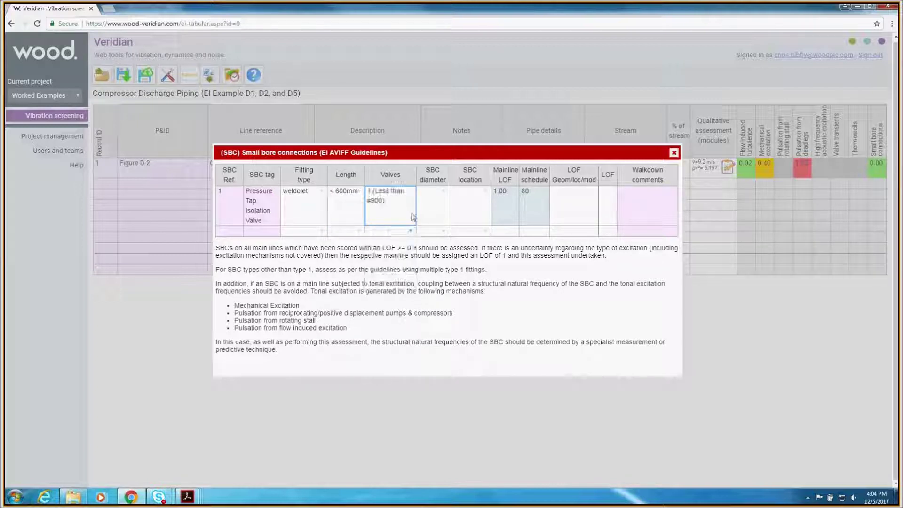
Set the small bore connection's diameter to 1" DN25 and its location to mid span, and close the assessment.
left_click(442, 195)
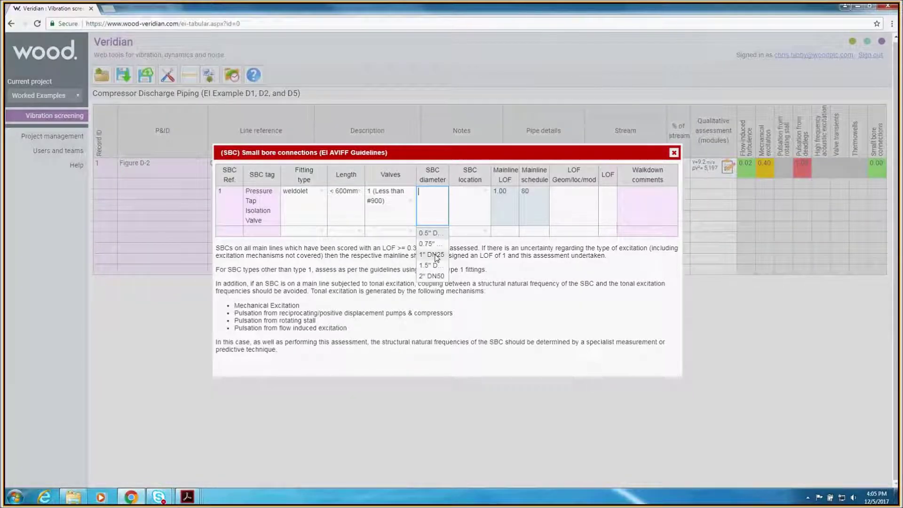
left_click(437, 256)
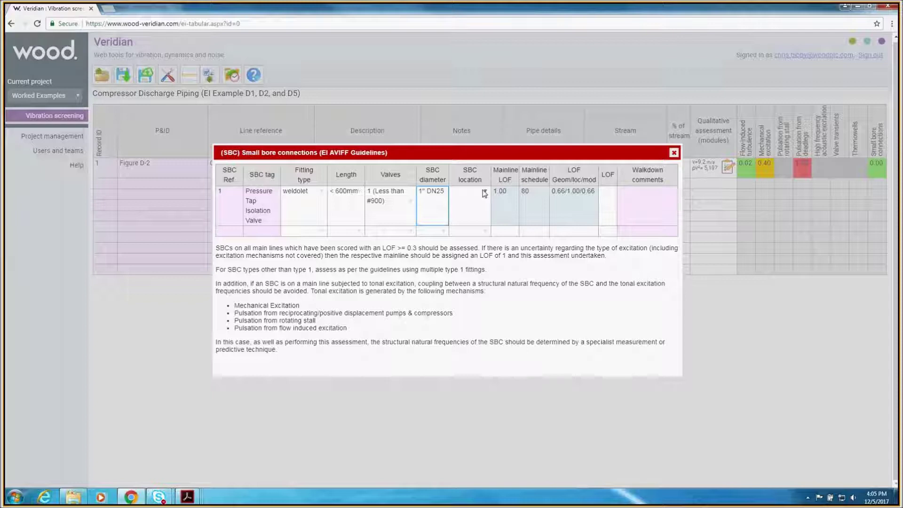
left_click(484, 193)
left_click(472, 279)
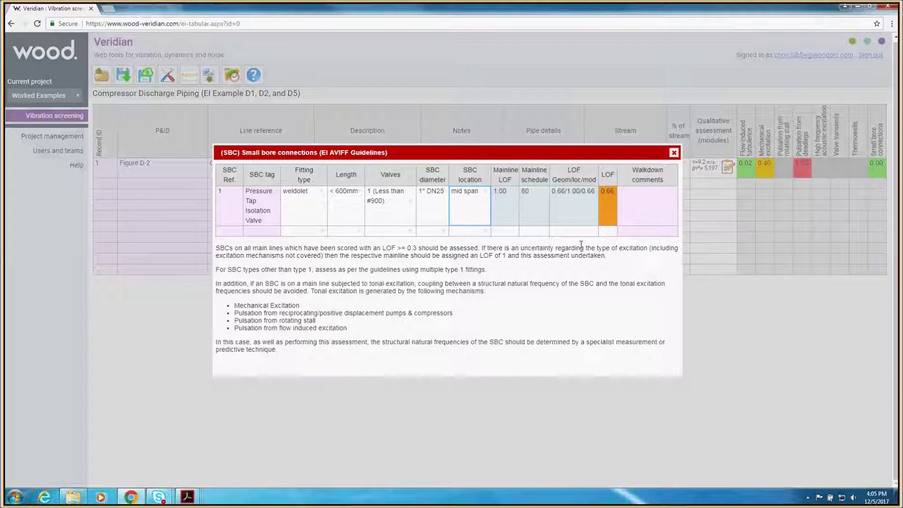
left_click(674, 154)
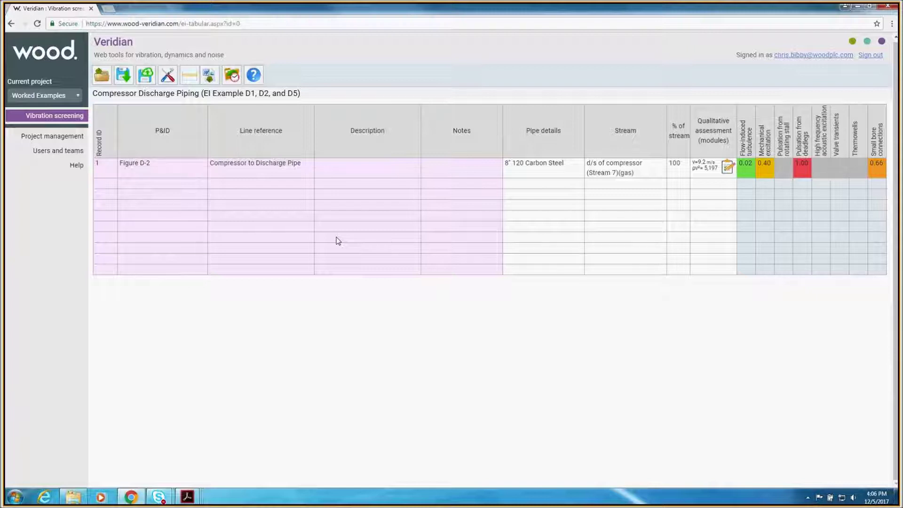
Create record 2 in the screening table and assign it the 8" 120 Carbon Steel pipe.
left_click(107, 193)
left_click(154, 195)
left_click(521, 197)
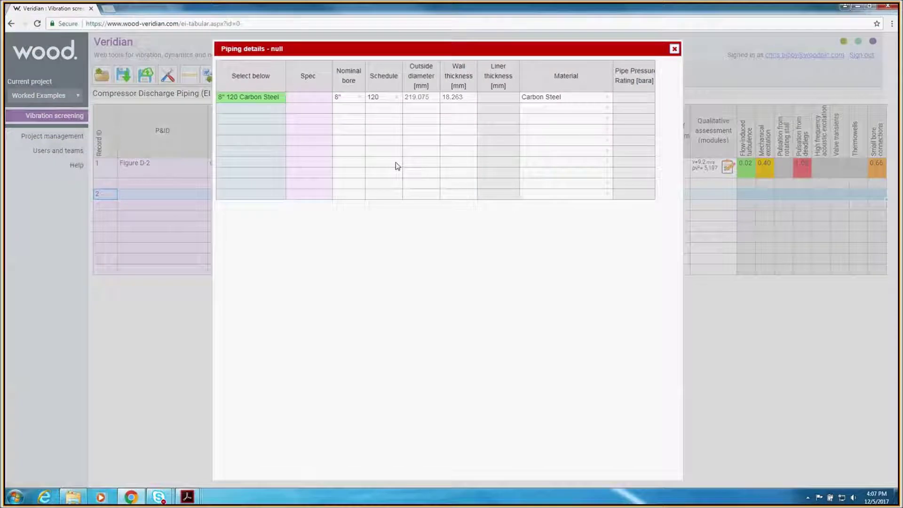
left_click(250, 97)
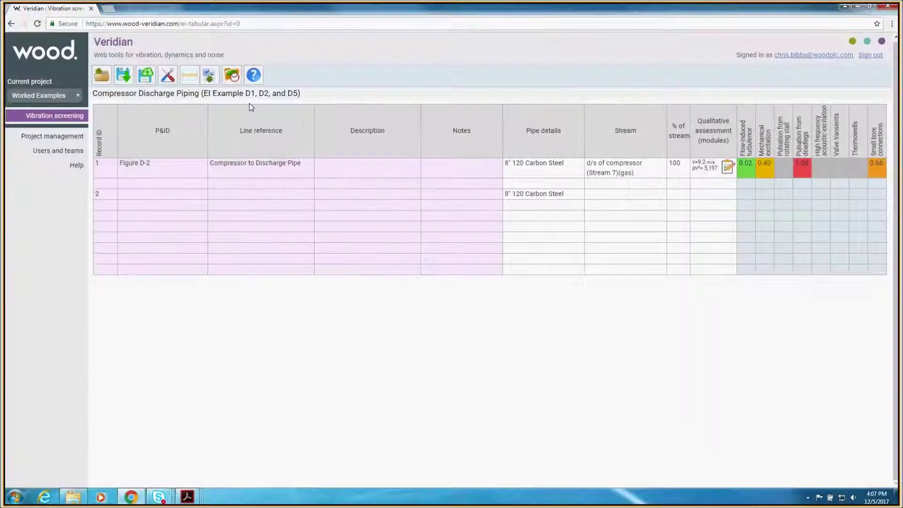
Create a second stream with gas phase and description "gas", and assign it to record 2.
left_click(601, 198)
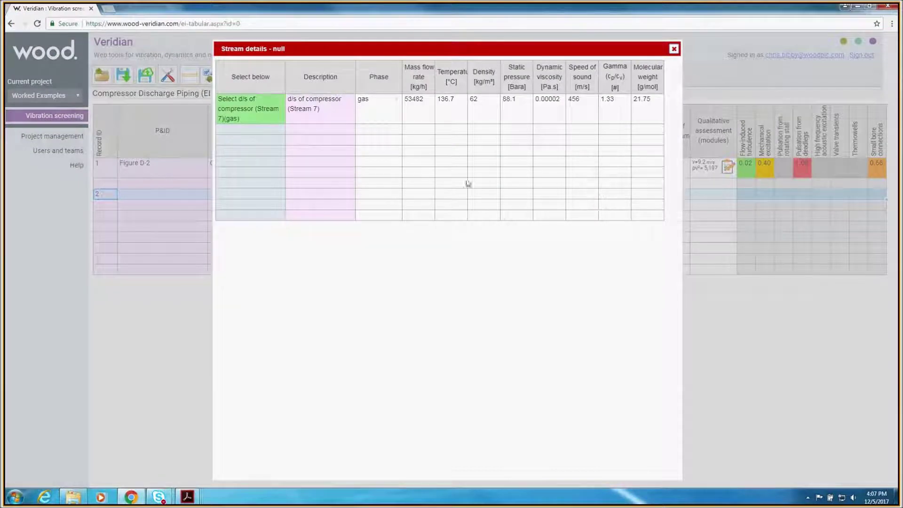
left_click(381, 130)
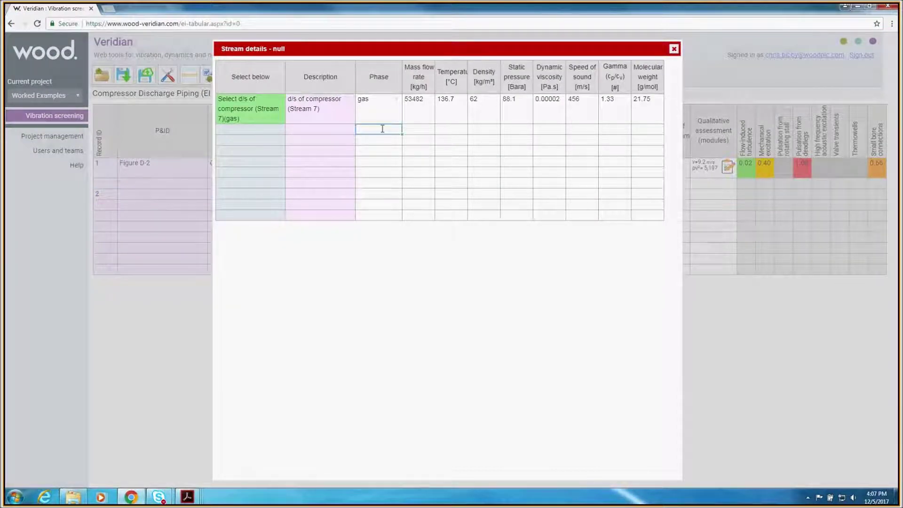
left_click(379, 143)
left_click(287, 130)
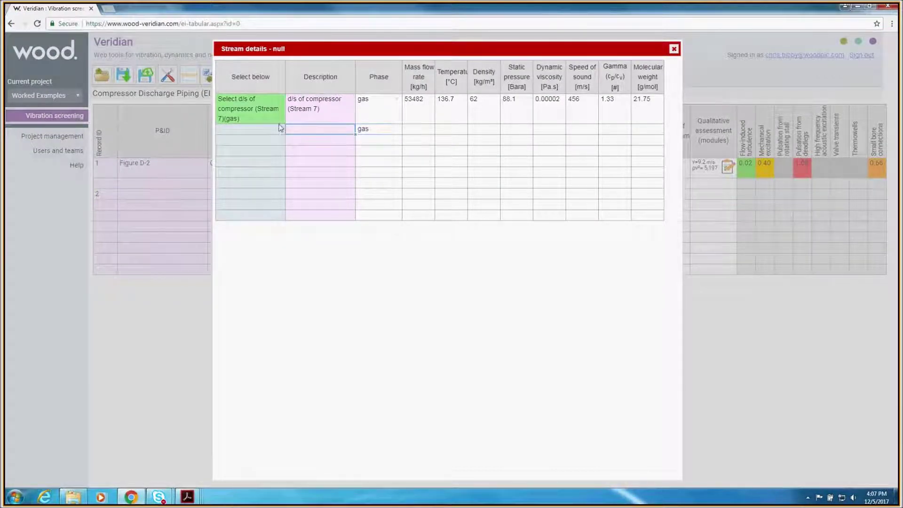
type("gas")
left_click(292, 144)
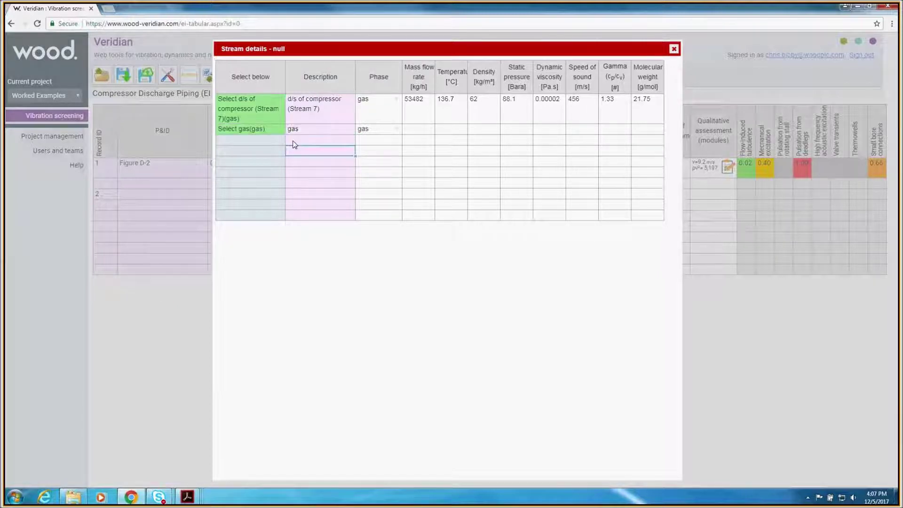
left_click(254, 129)
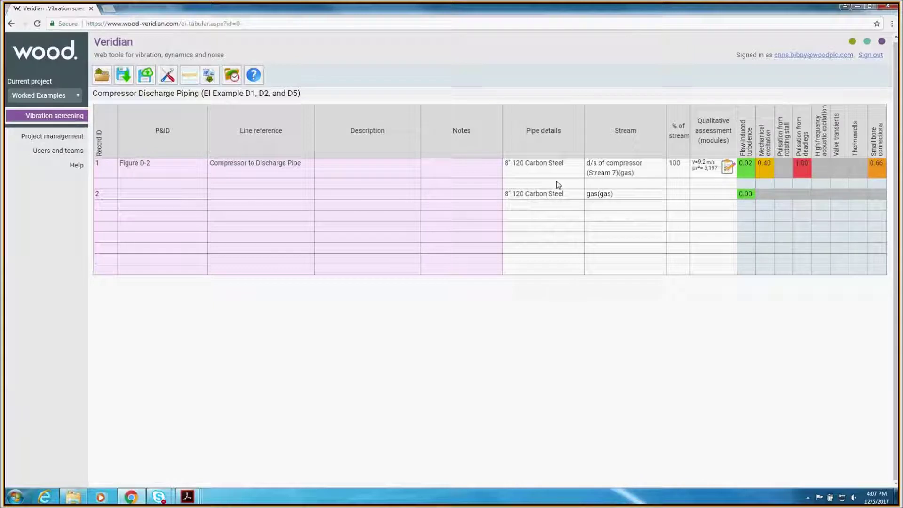
Answer Yes to the main line LOF ≥ 0.3 question in record 2's qualitative assessment and close it.
left_click(701, 195)
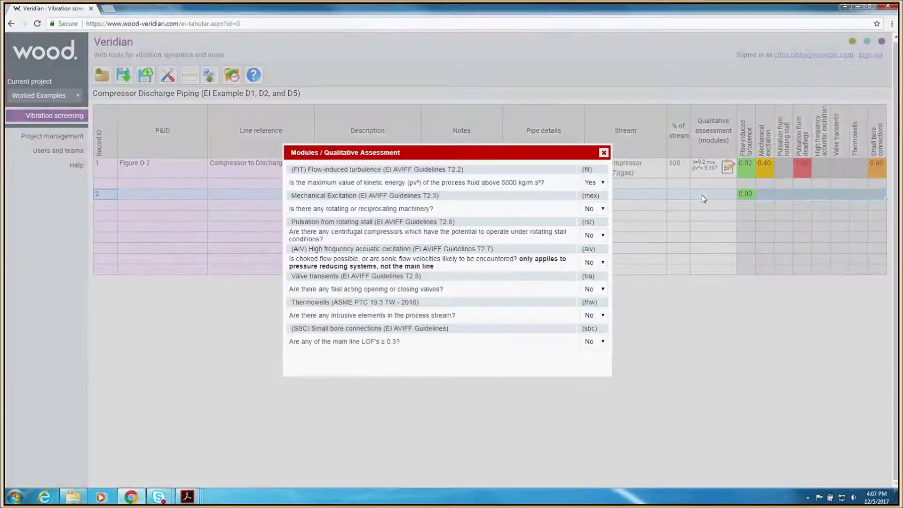
left_click(588, 342)
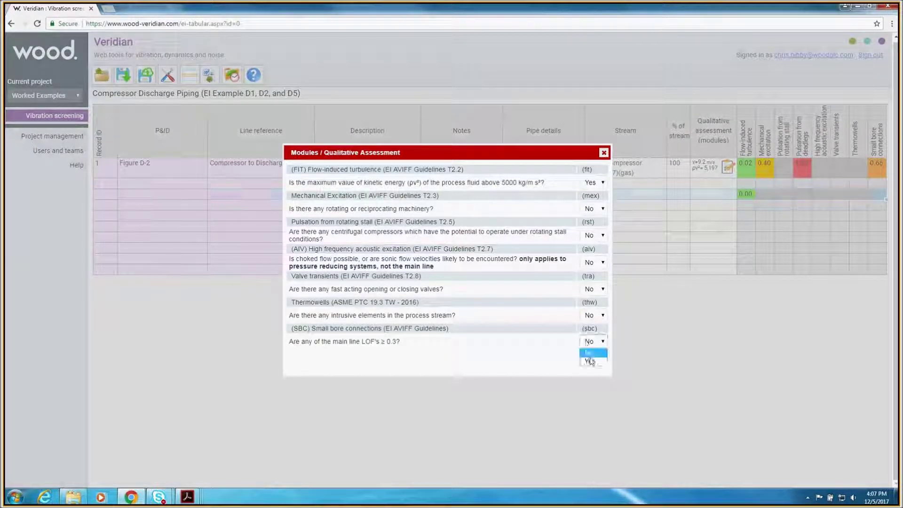
left_click(589, 358)
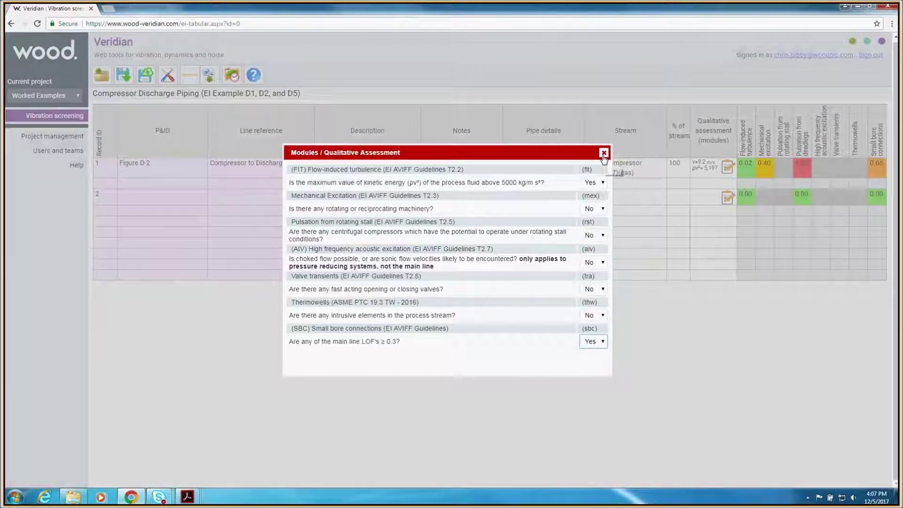
left_click(603, 153)
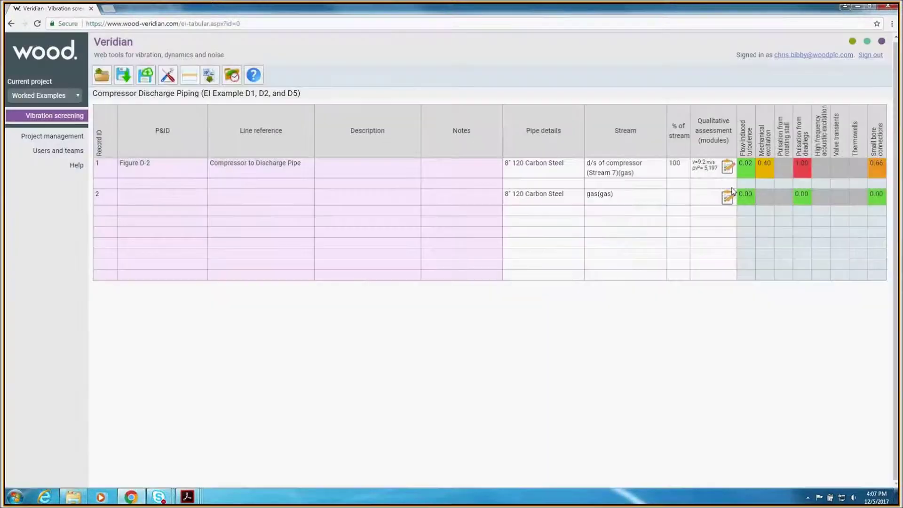
Add small bore connection 1 to record 2's assessment with the tag "Pressure Tap Isolation Valve".
left_click(878, 196)
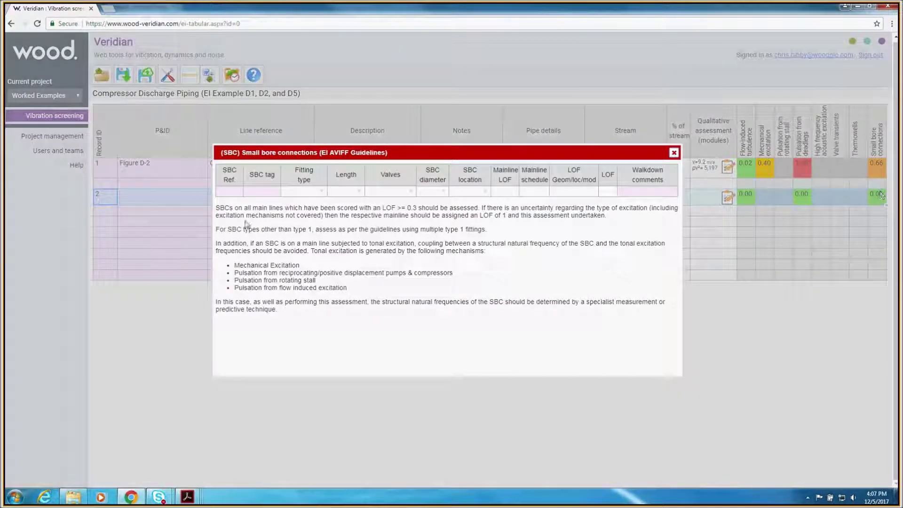
left_click(230, 192)
type("1")
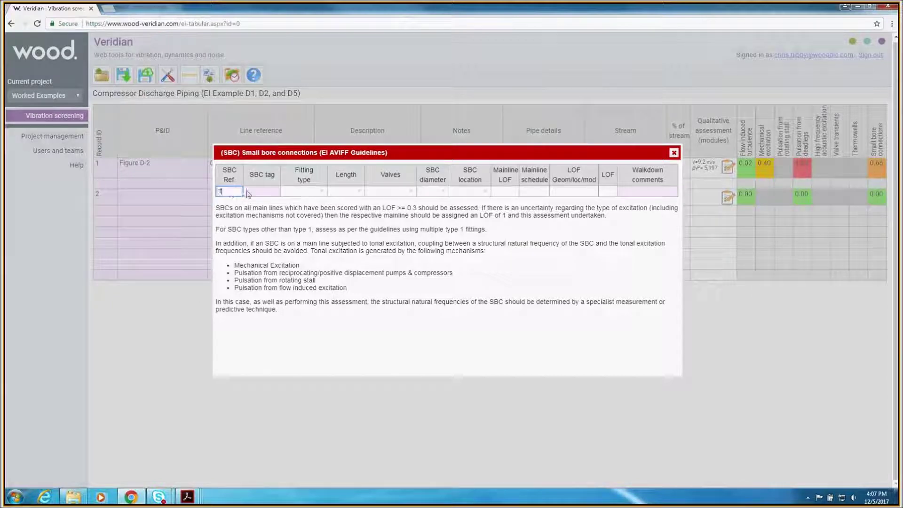
left_click(253, 193)
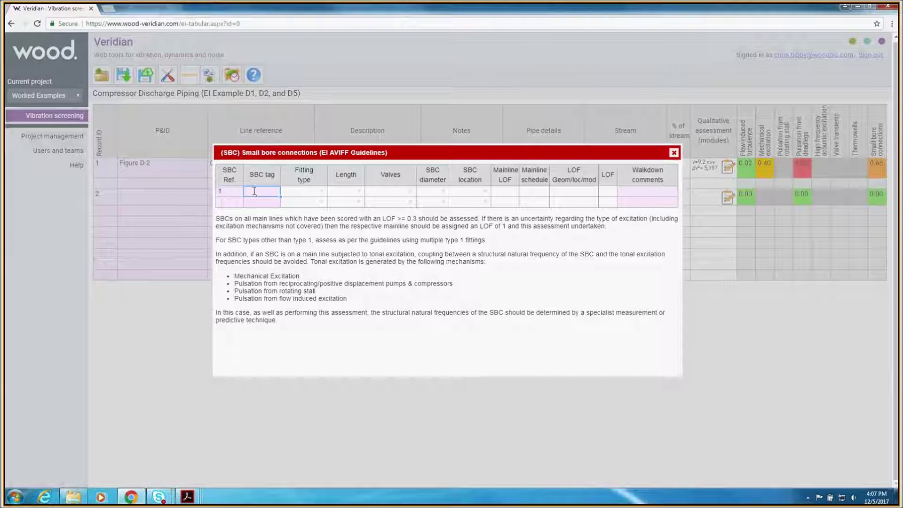
type("Pressure Tap Isol")
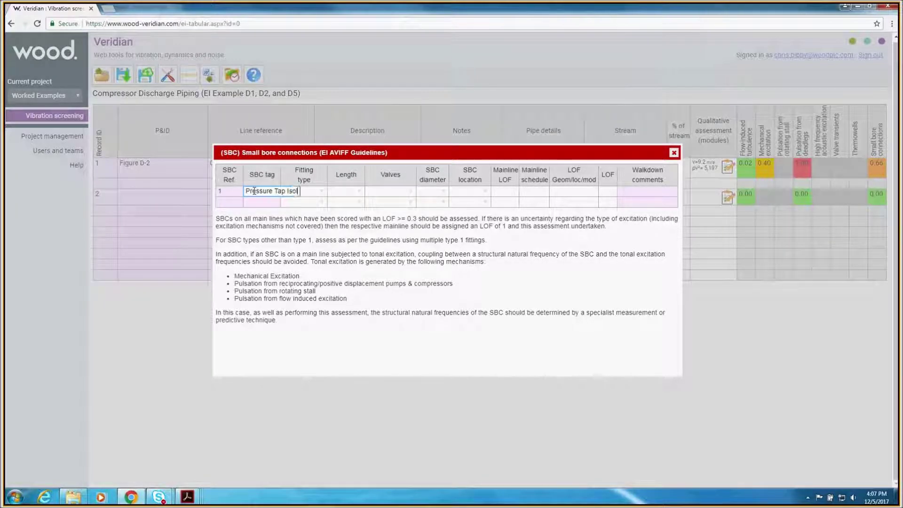
type("ation Valve")
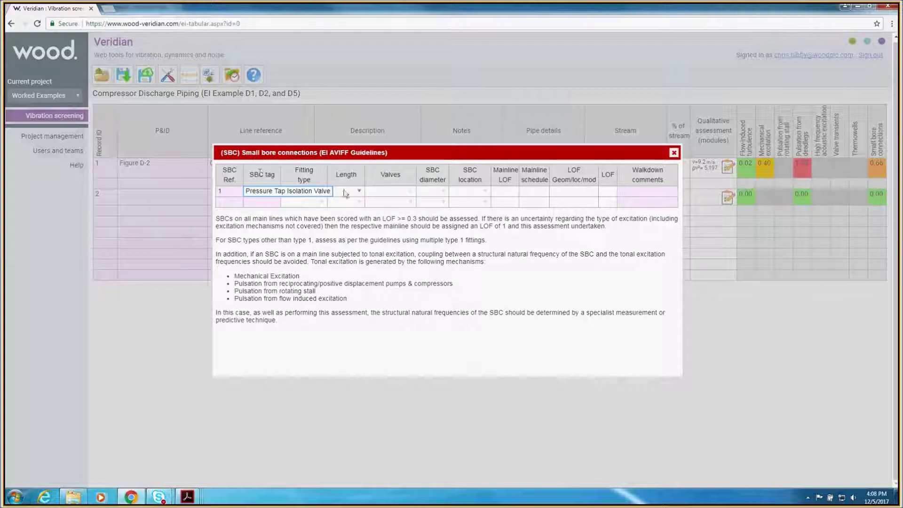
key("Tab")
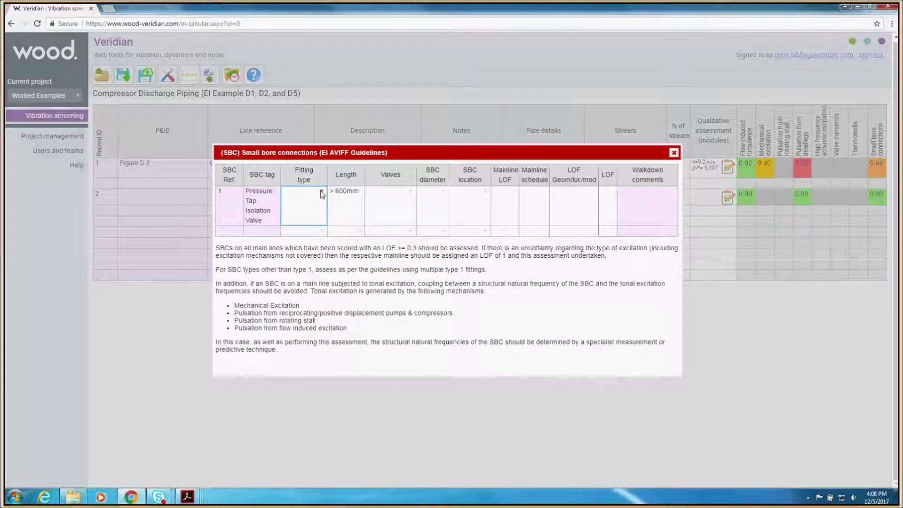
Set the connection's fitting type to weldolet, length to < 600mm and valves to 1 (Less than #900).
type("weldolet")
left_click(356, 192)
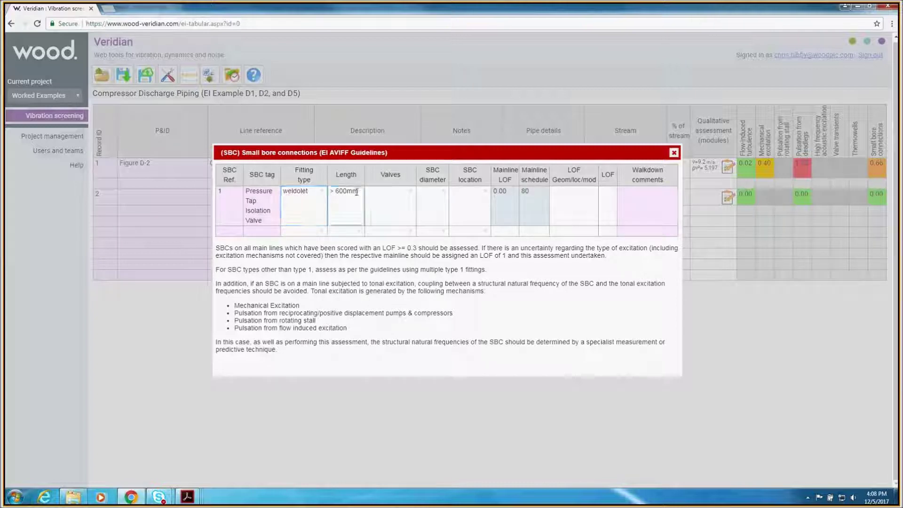
left_click(345, 246)
left_click(410, 192)
left_click(386, 251)
Set the pressure tap isolation valve connection's diameter to 1" DN25 and its location to mid span.
left_click(442, 192)
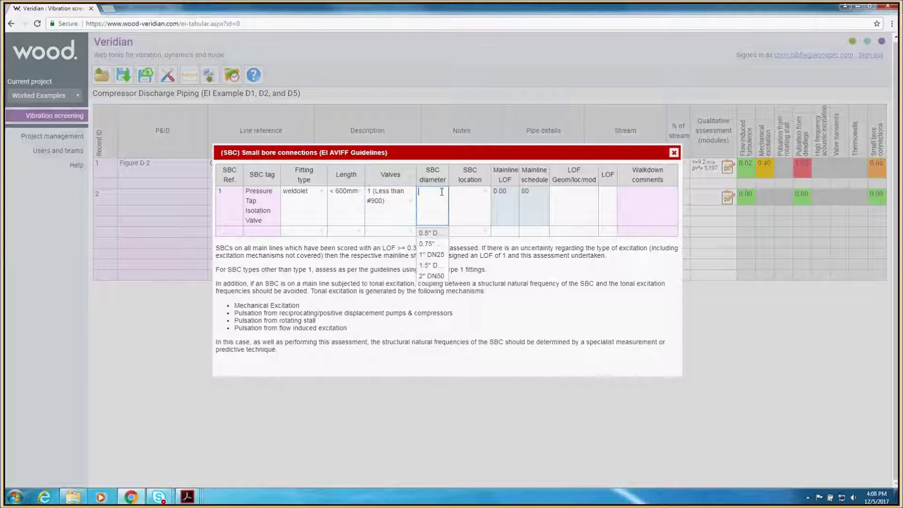
left_click(430, 254)
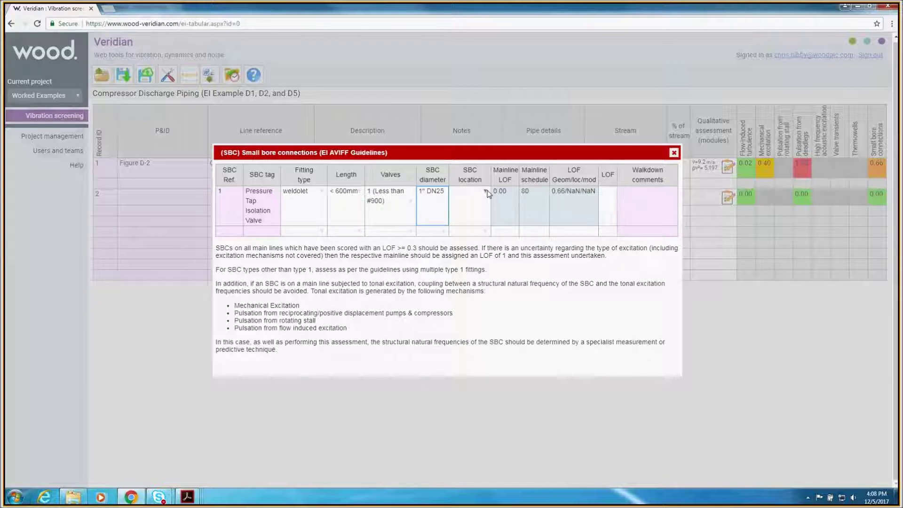
left_click(485, 192)
left_click(463, 272)
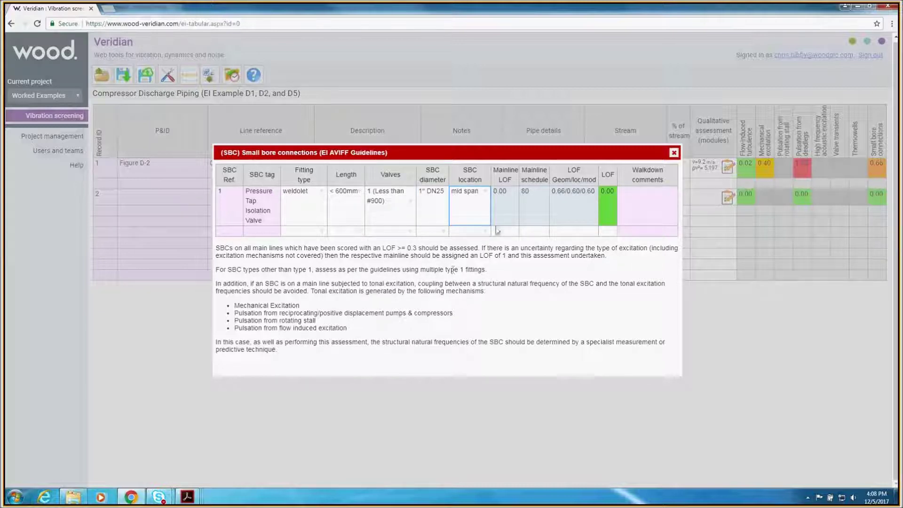
Override the mainline LOF of record 2's small bore connection with a value of 1.
left_click(504, 206)
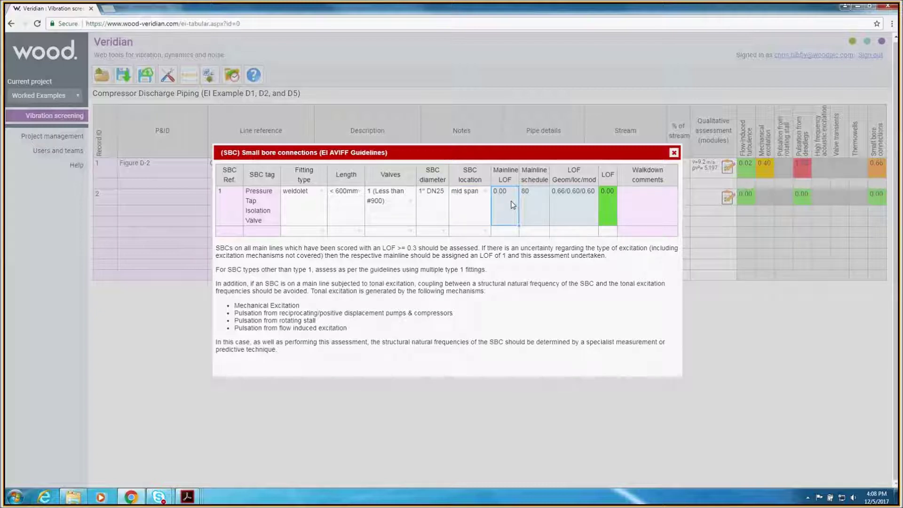
double_click(512, 205)
type("1")
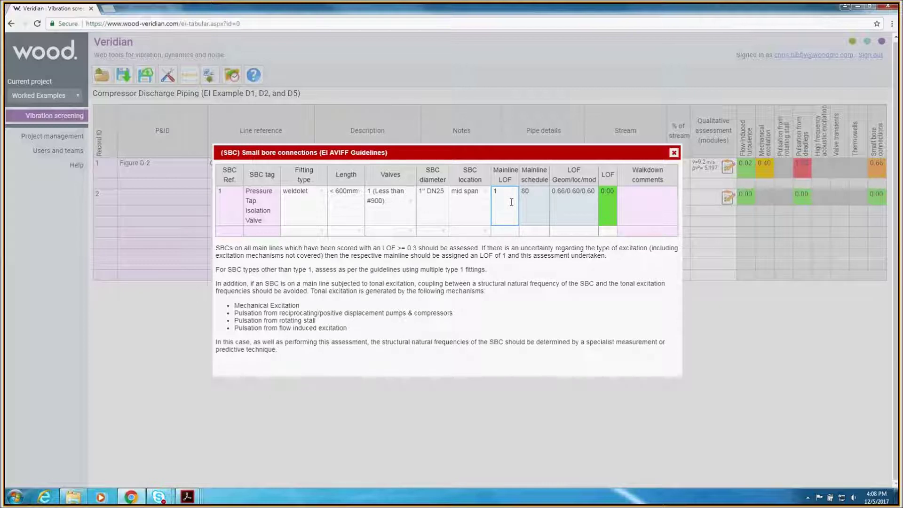
key("Return")
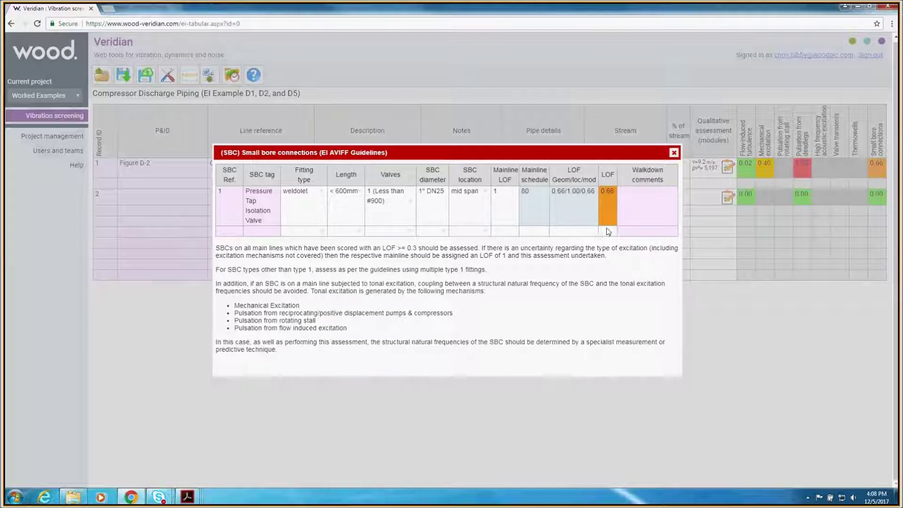